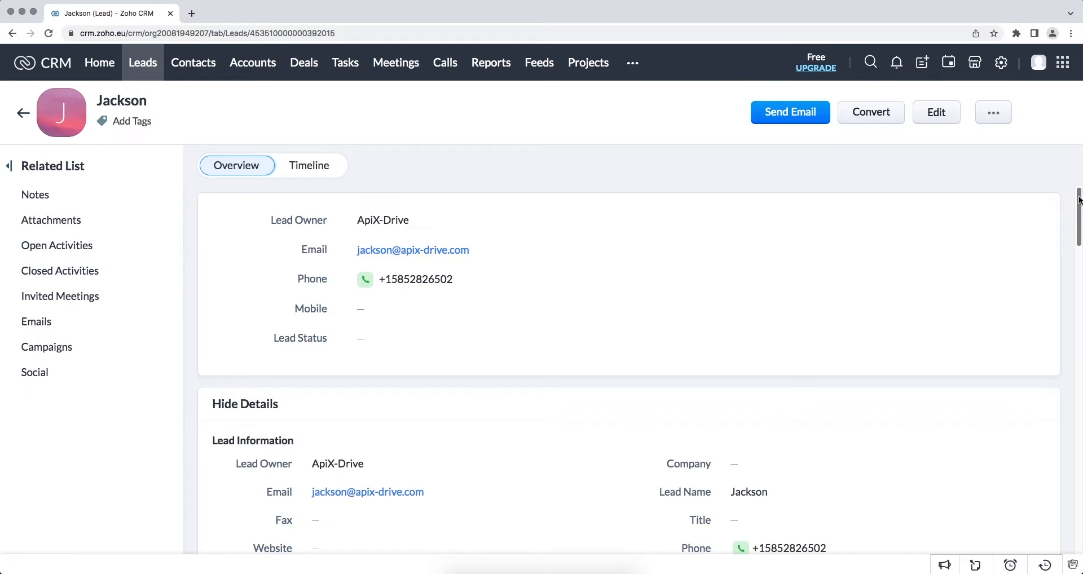
# Step: Scroll through the Zoho CRM lead record that ApiX-Drive created from Pipedrive
pyautogui.scroll(-10, 1080, 200)
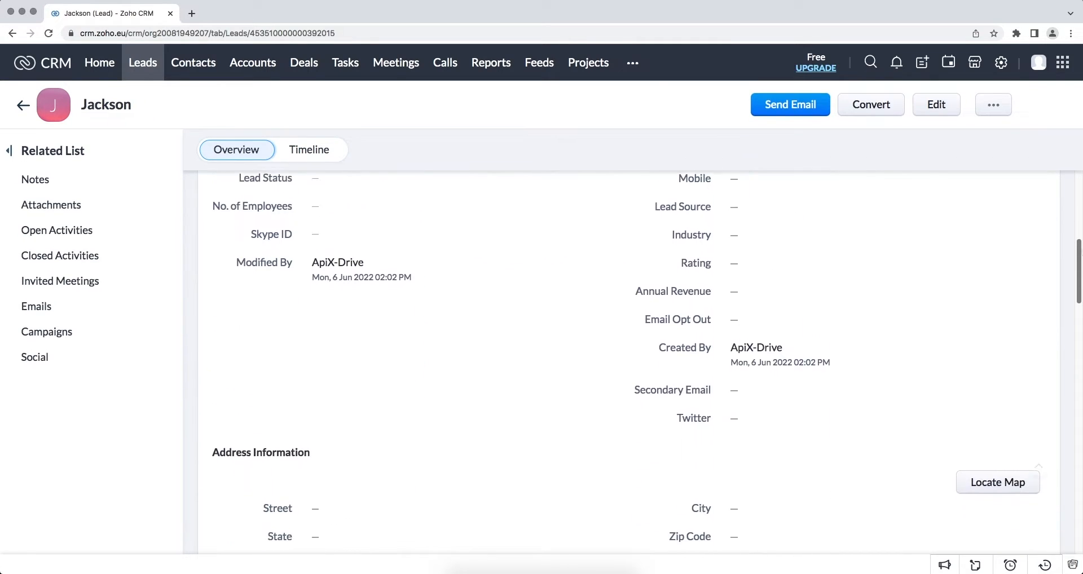
pyautogui.scroll(-2, 1081, 277)
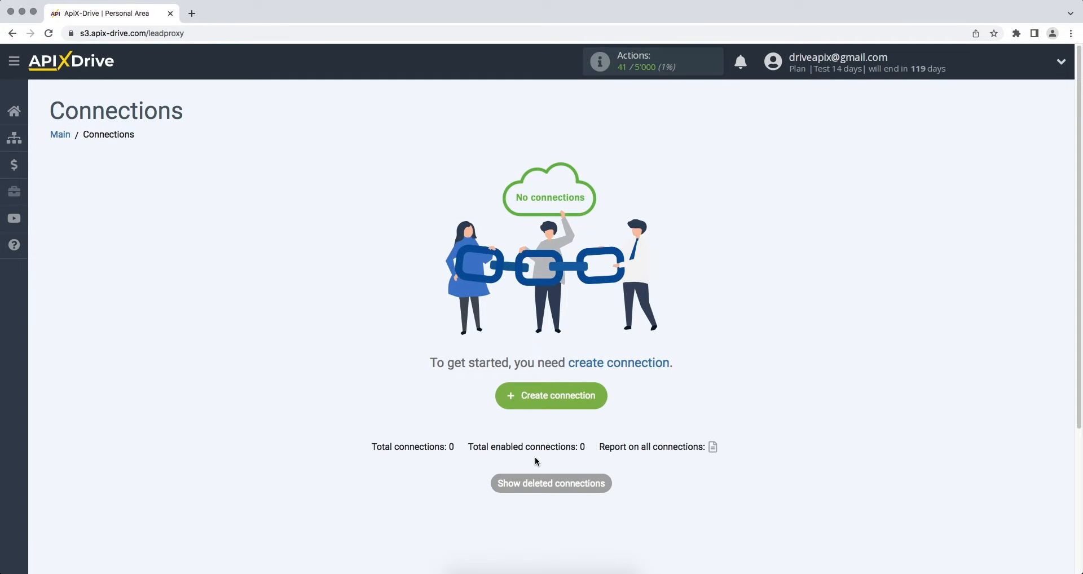
# Step: Start a new connection with Pipedrive as the data source system
pyautogui.click(509, 405)
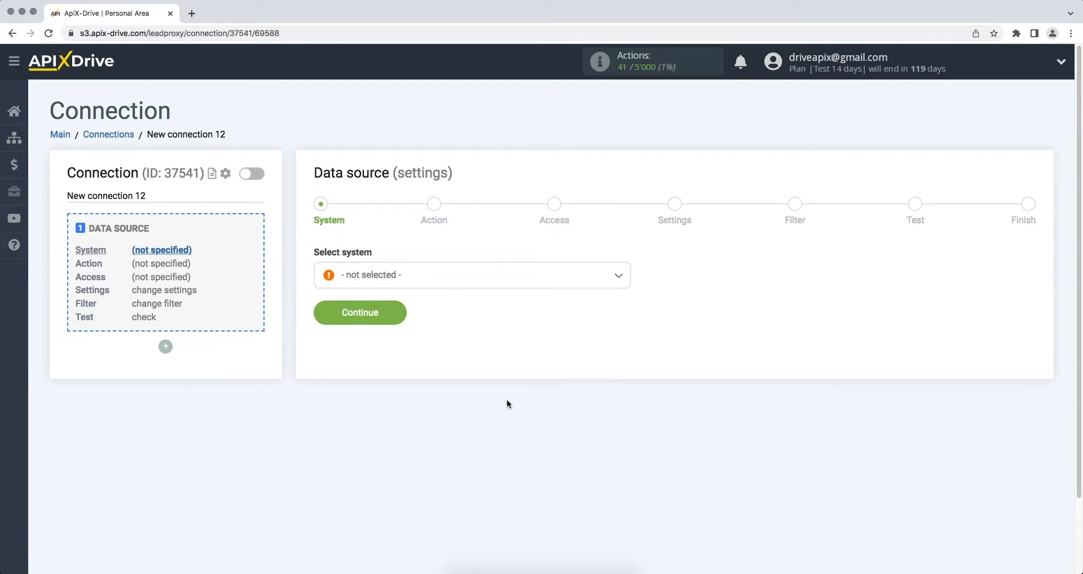
pyautogui.click(536, 279)
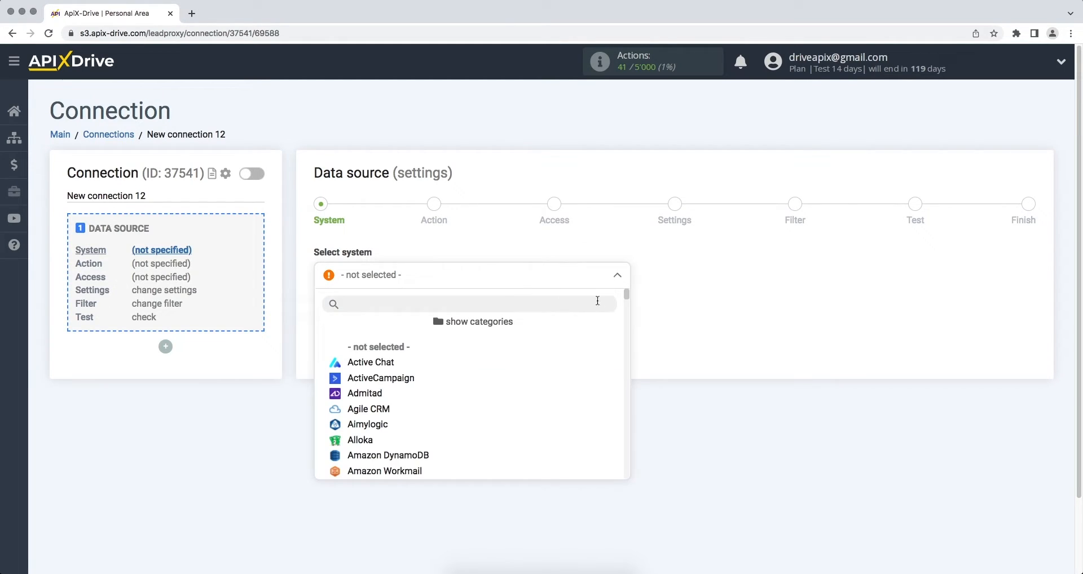
pyautogui.moveTo(626, 292); pyautogui.dragTo(627, 403)
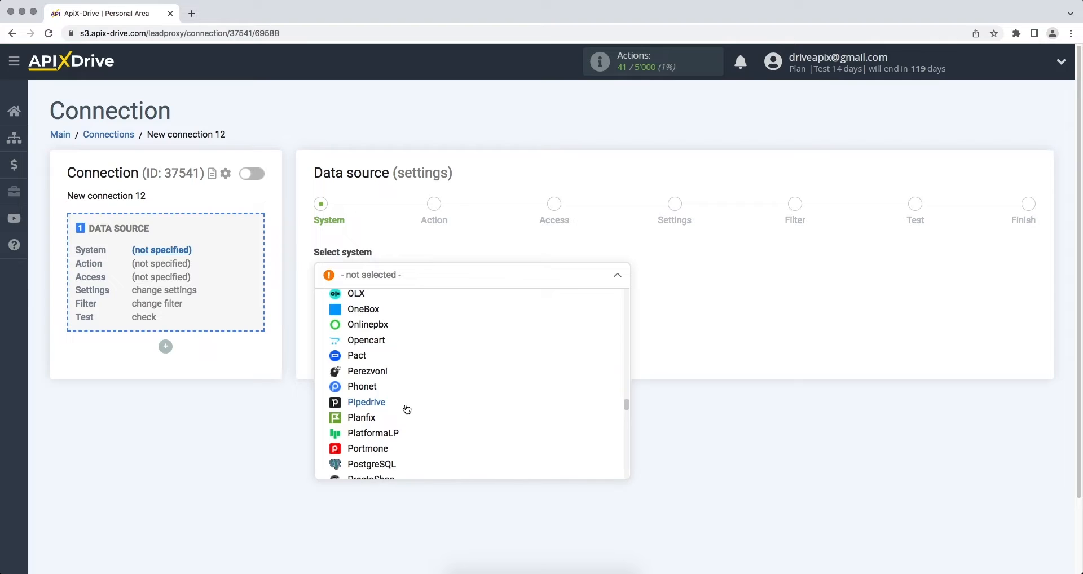
pyautogui.click(407, 410)
pyautogui.click(327, 318)
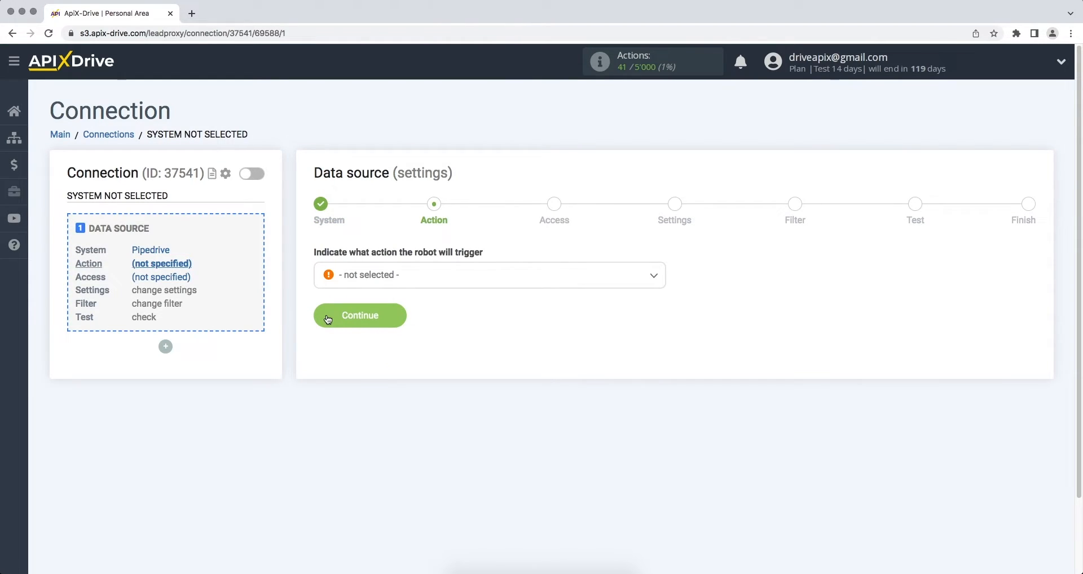
# Step: Choose Get Deals (new) as the trigger and begin connecting a Pipedrive account
pyautogui.click(357, 283)
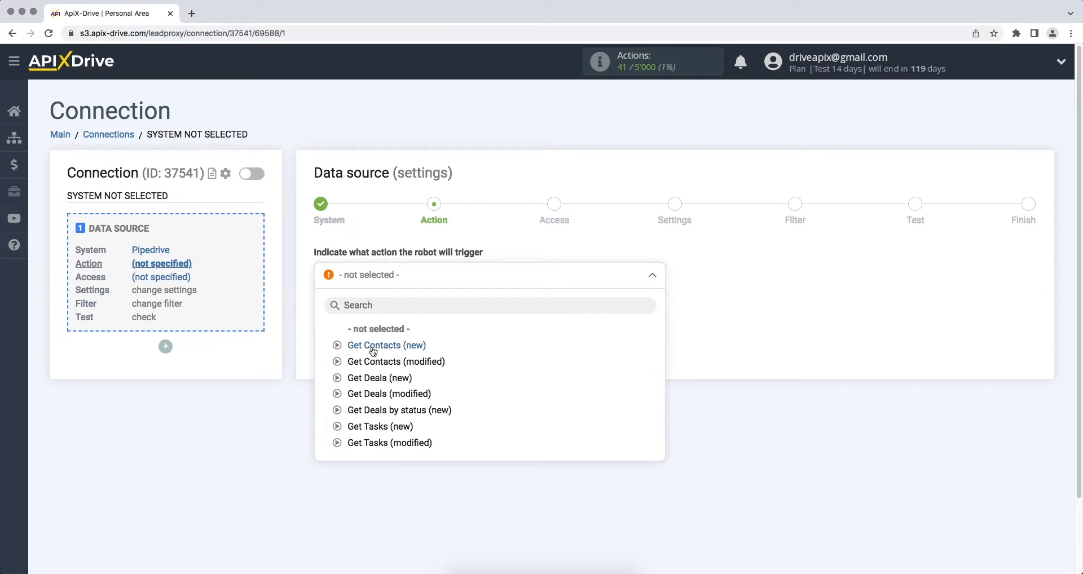
pyautogui.click(378, 379)
pyautogui.click(321, 322)
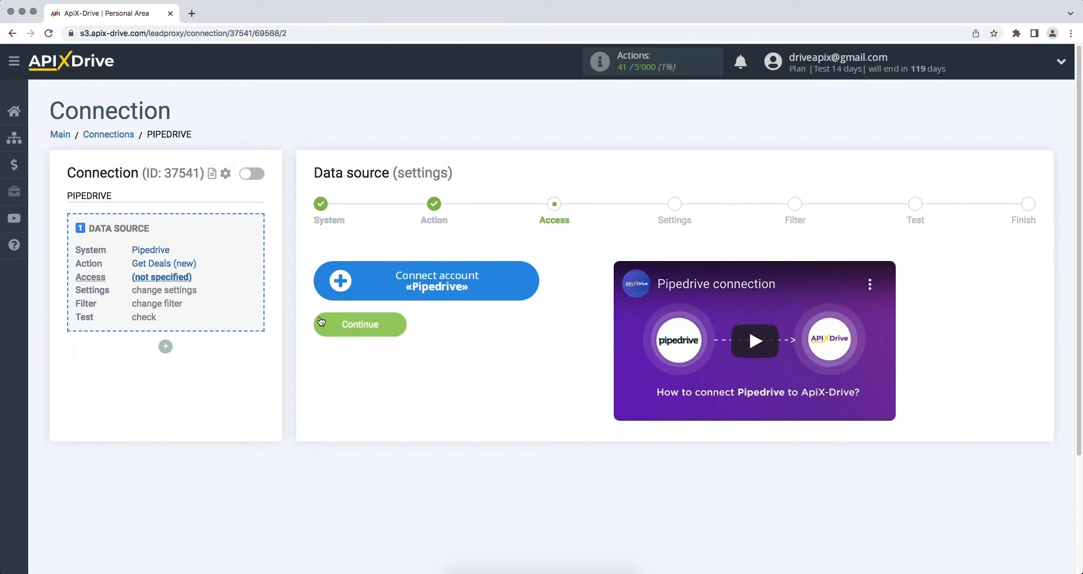
pyautogui.click(335, 290)
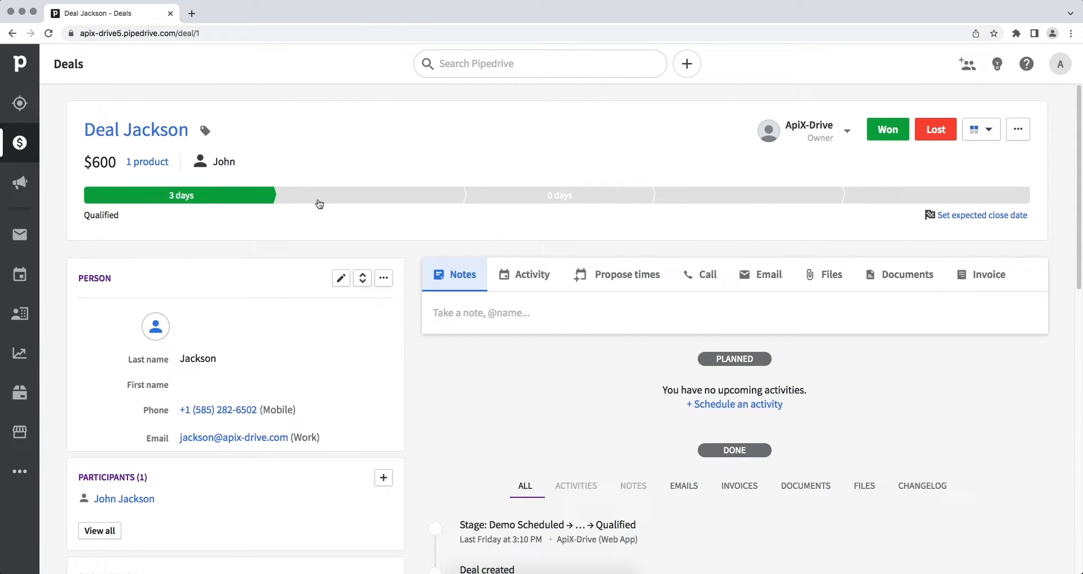
# Step: Copy the domain apix-drive5.pipedrive.com from the Pipedrive deal page's address
pyautogui.click(228, 34)
pyautogui.moveTo(201, 34); pyautogui.dragTo(108, 34)
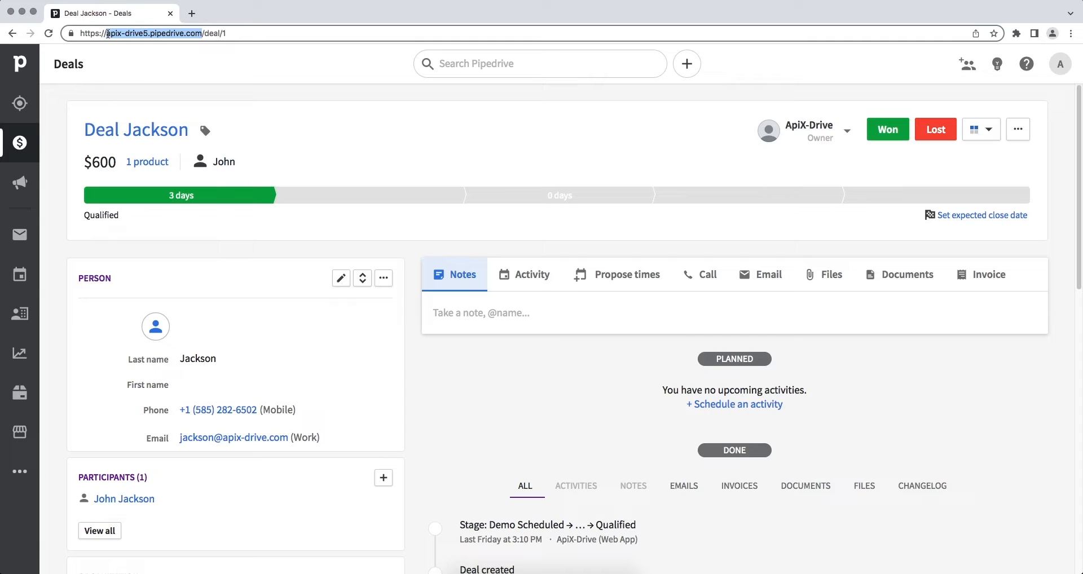
pyautogui.rightClick(108, 33)
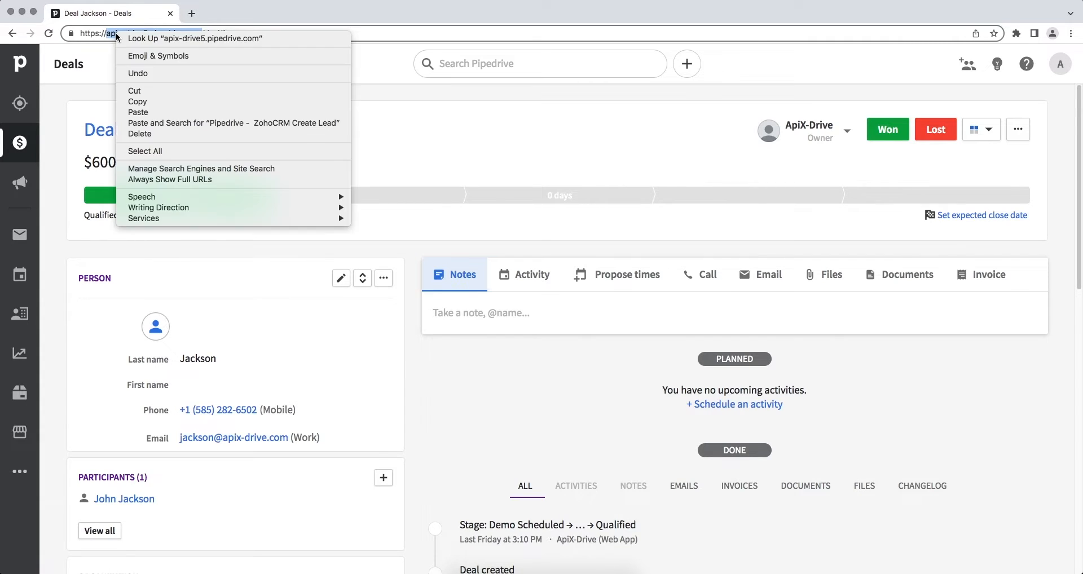
pyautogui.click(142, 103)
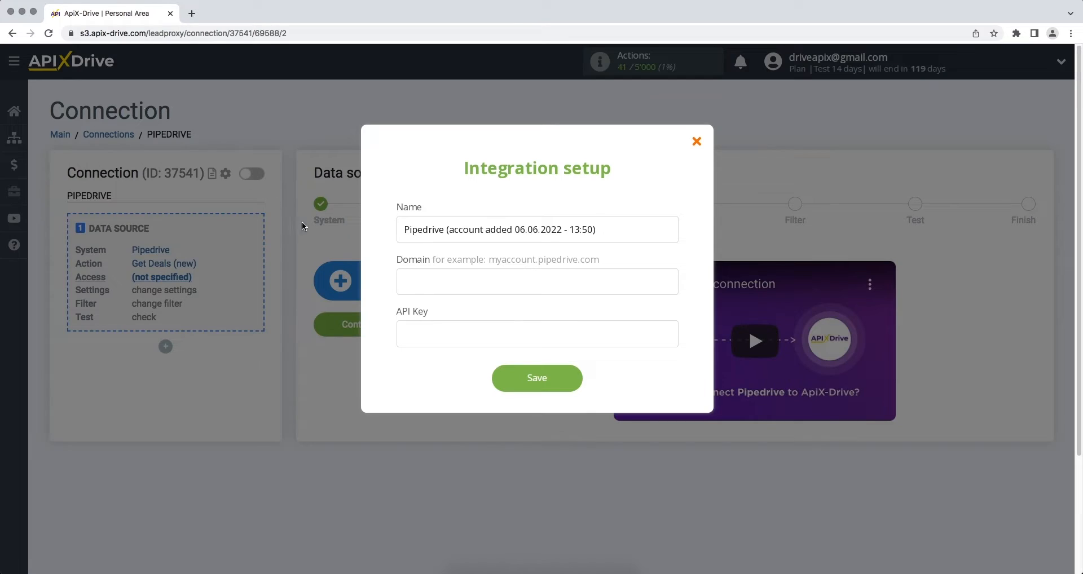
# Step: Paste apix-drive5.pipedrive.com into the integration setup's Domain field
pyautogui.rightClick(401, 279)
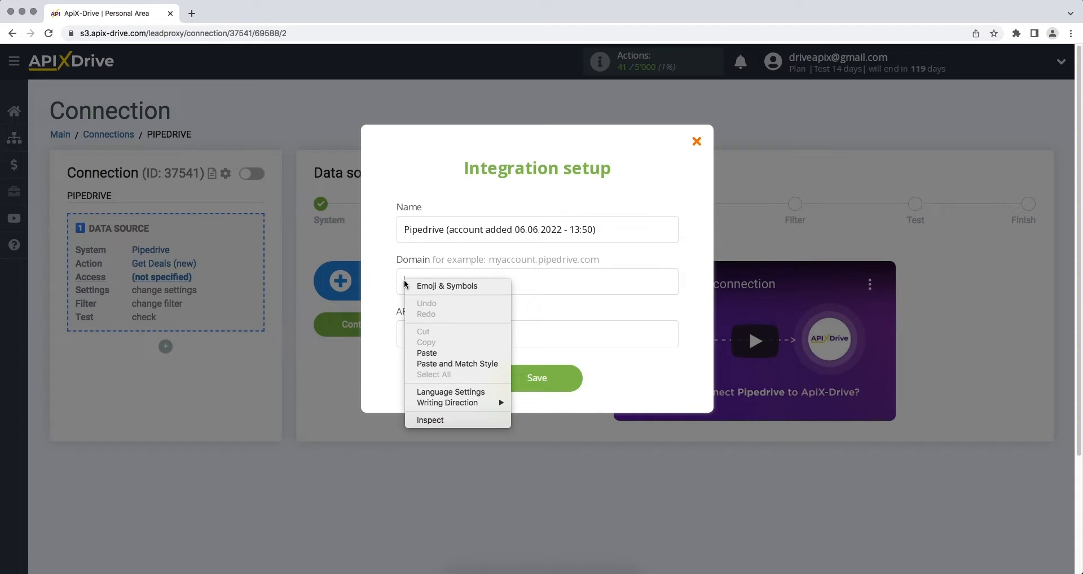
pyautogui.click(429, 353)
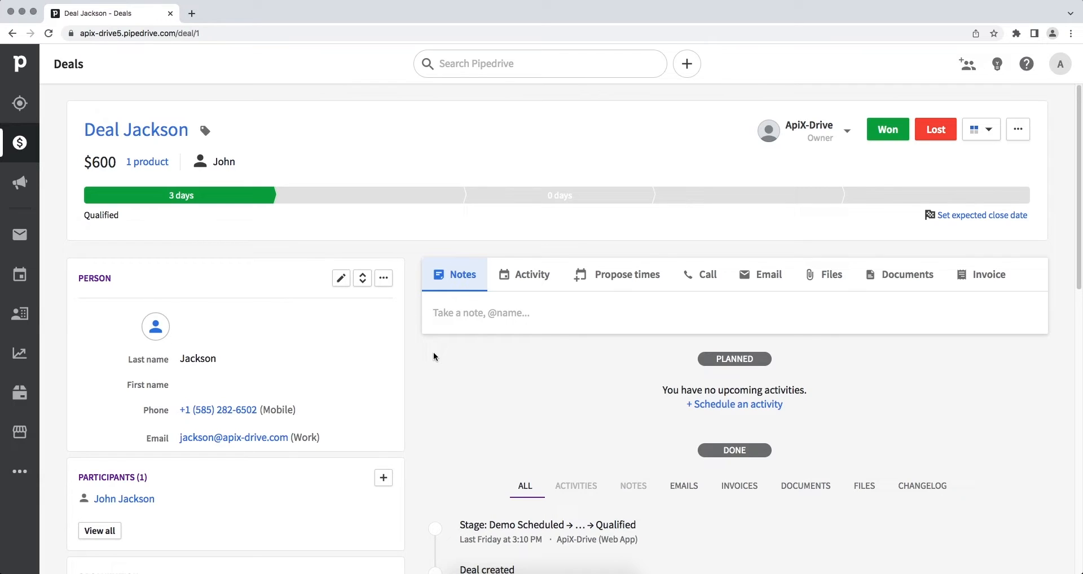
# Step: Copy the personal API token from Pipedrive's Personal preferences API tab
pyautogui.click(1055, 66)
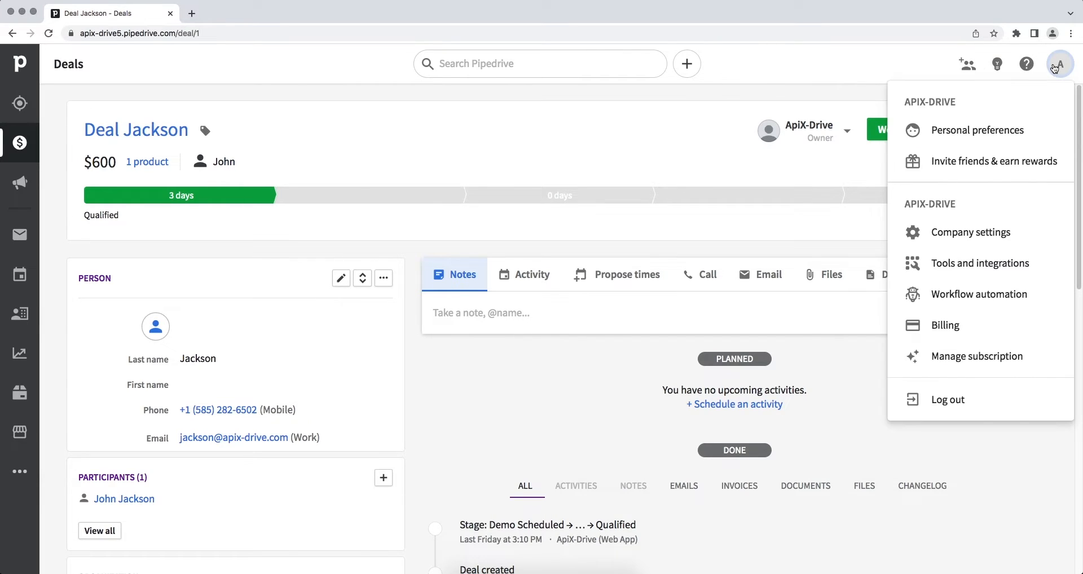
pyautogui.click(1019, 130)
pyautogui.click(569, 162)
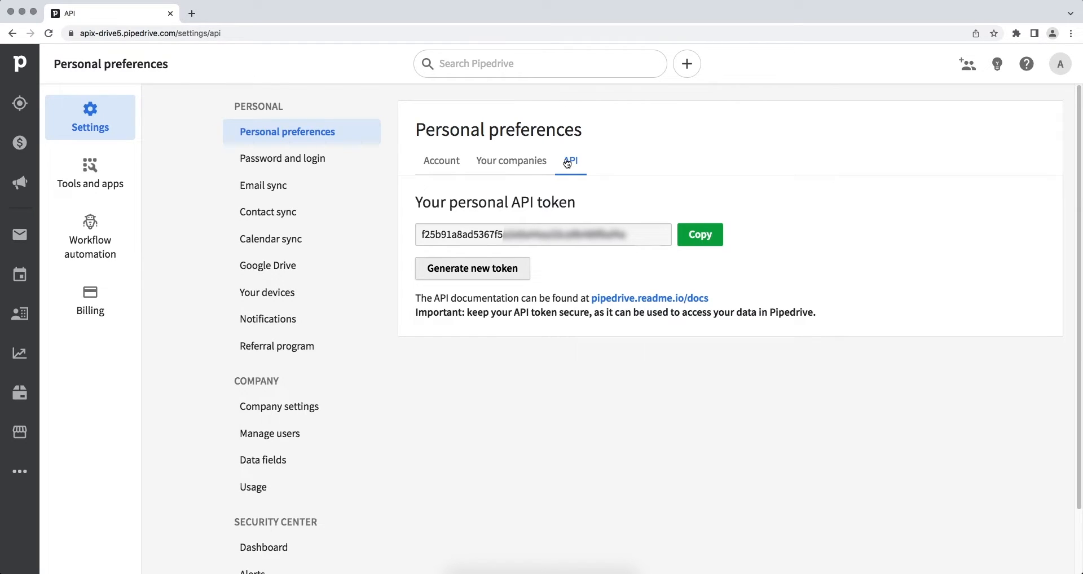
pyautogui.moveTo(627, 235); pyautogui.dragTo(421, 237)
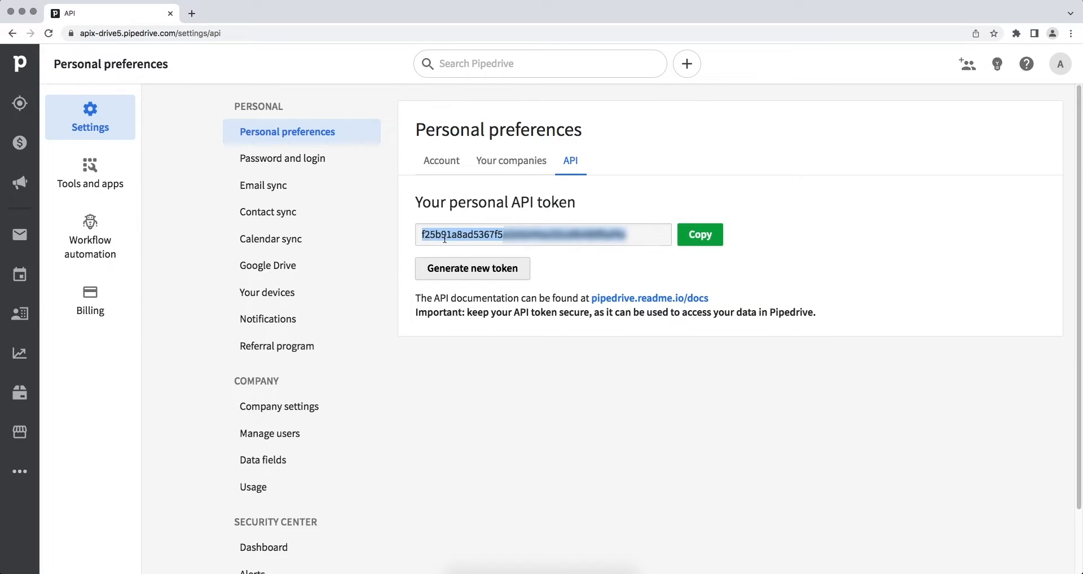
pyautogui.rightClick(445, 238)
pyautogui.click(454, 259)
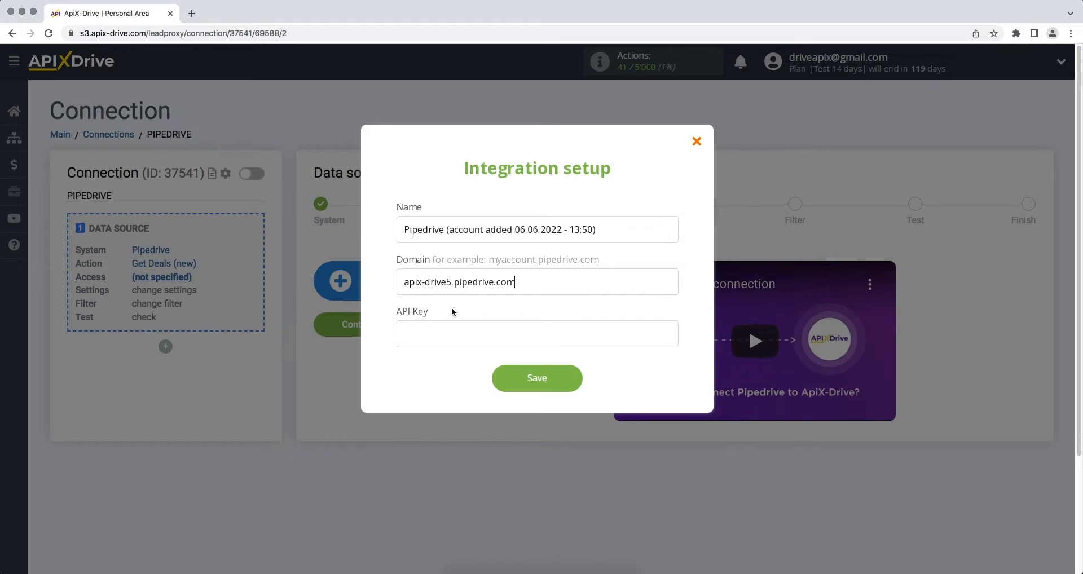
# Step: Paste the token as the API key, save, and confirm the Pipedrive login is selected
pyautogui.rightClick(449, 328)
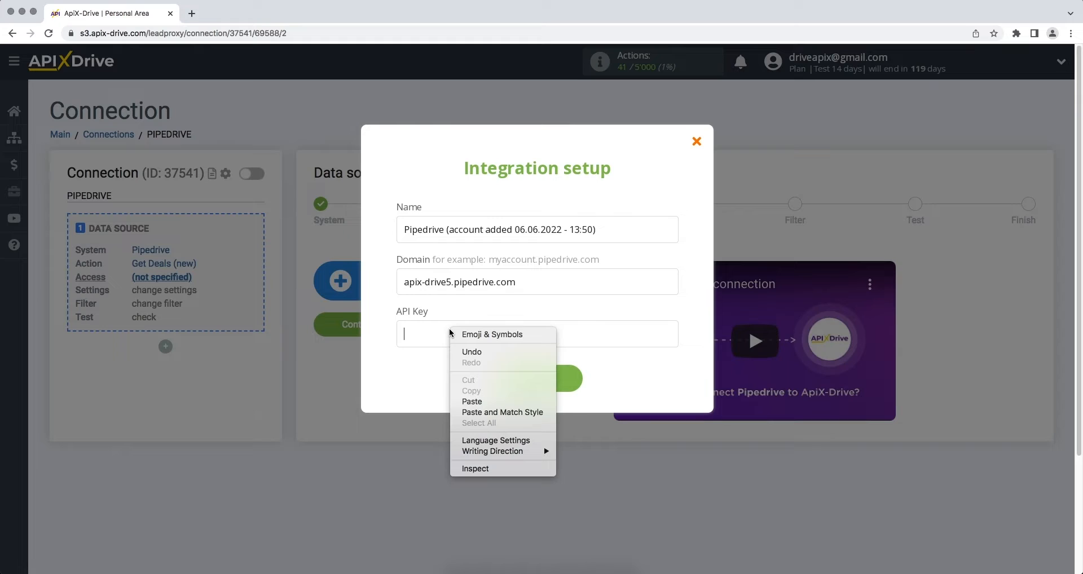
pyautogui.click(468, 401)
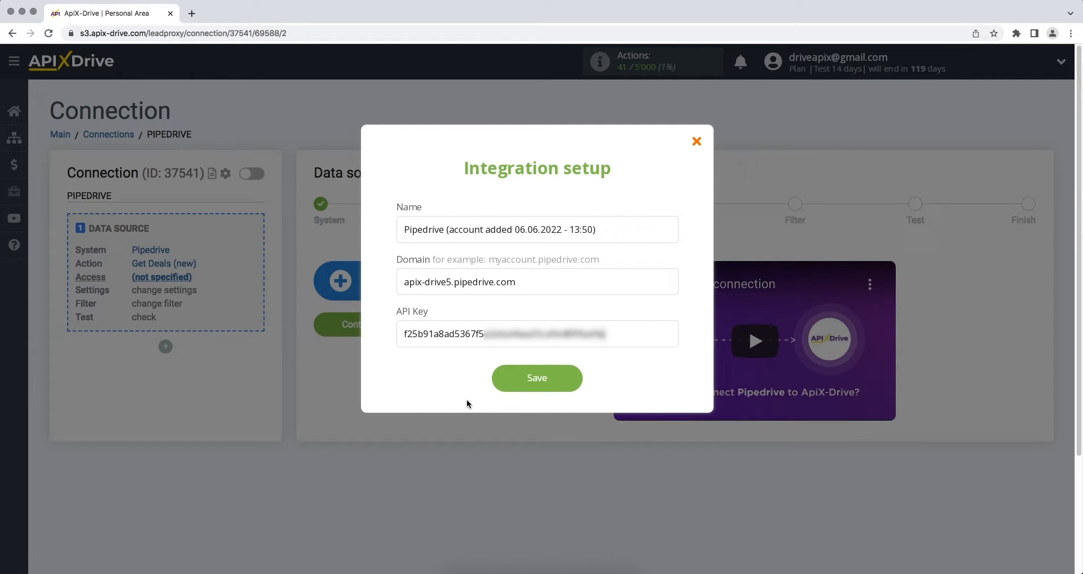
pyautogui.click(499, 379)
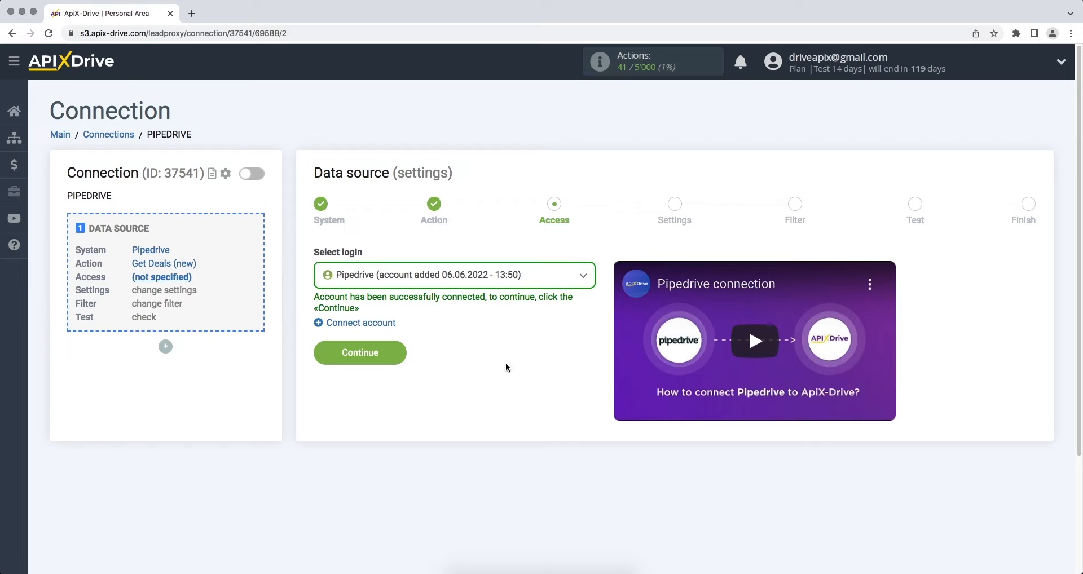
pyautogui.click(520, 275)
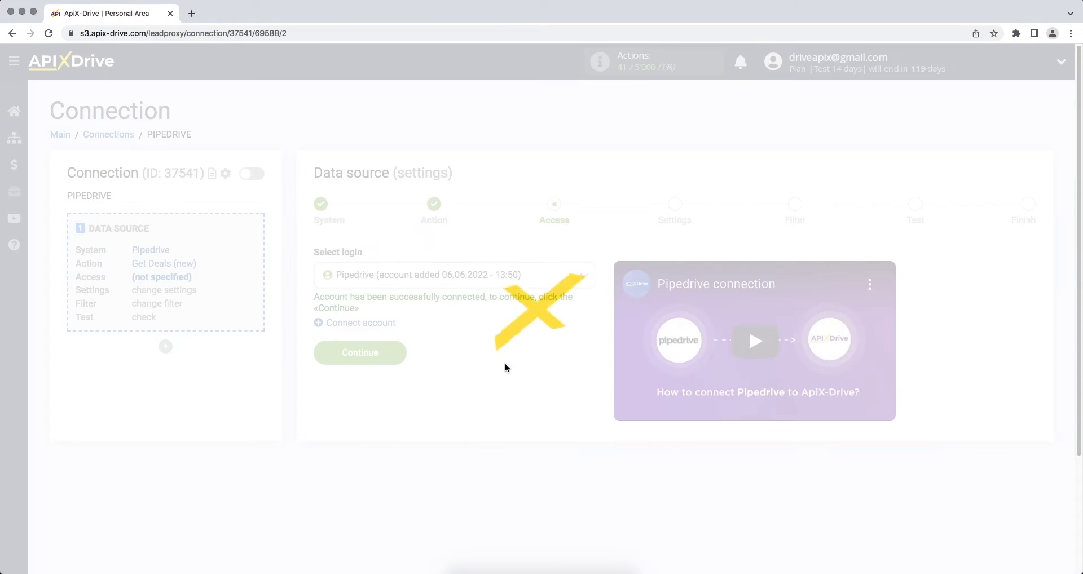
# Step: Pass the Settings and Filter steps, review the $600 test deal, and finish the source
pyautogui.click(323, 356)
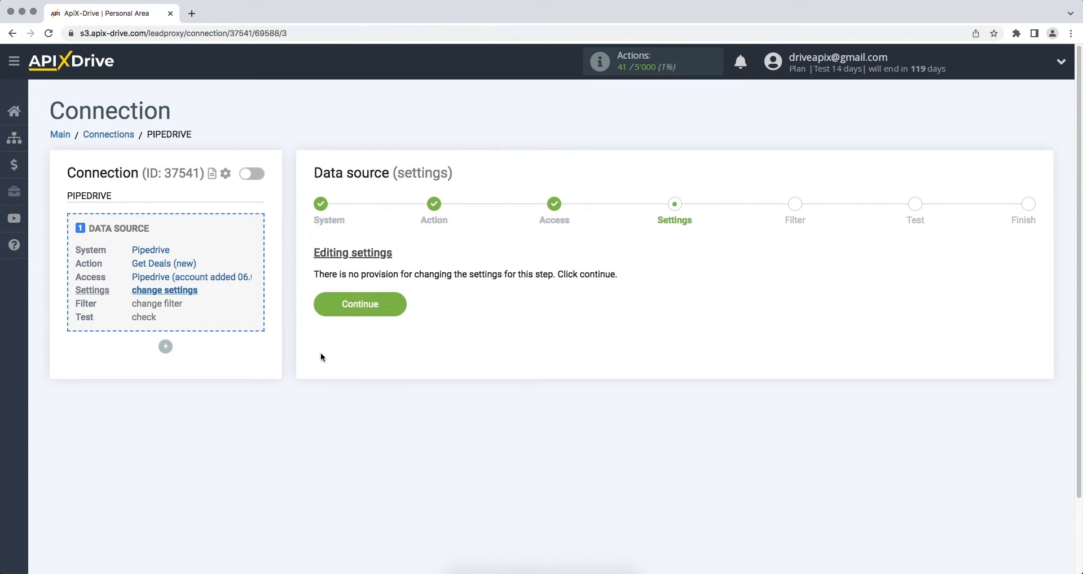
pyautogui.click(323, 307)
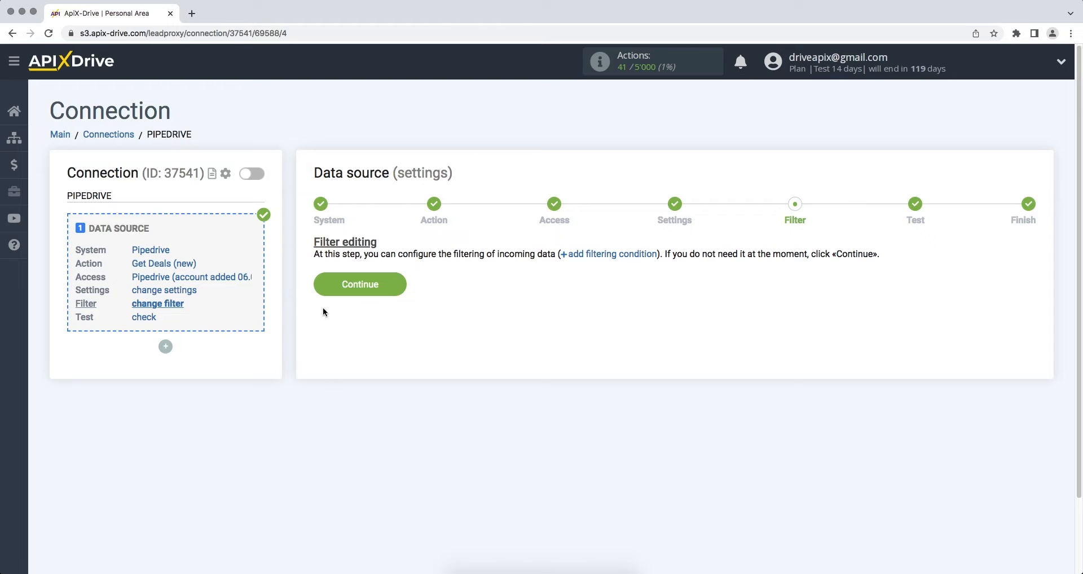
pyautogui.click(320, 288)
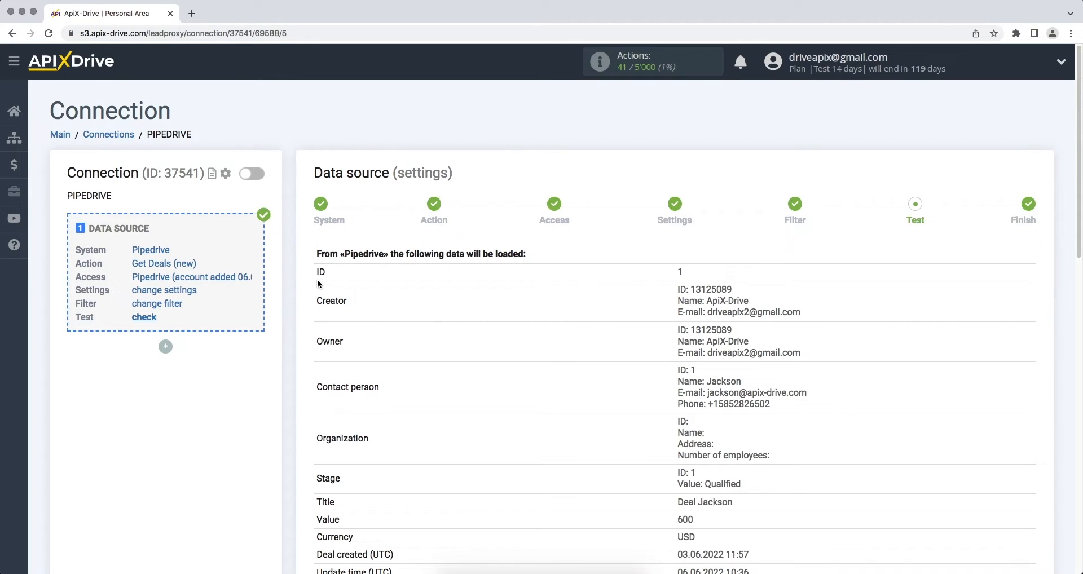
pyautogui.scroll(-10, 318, 283)
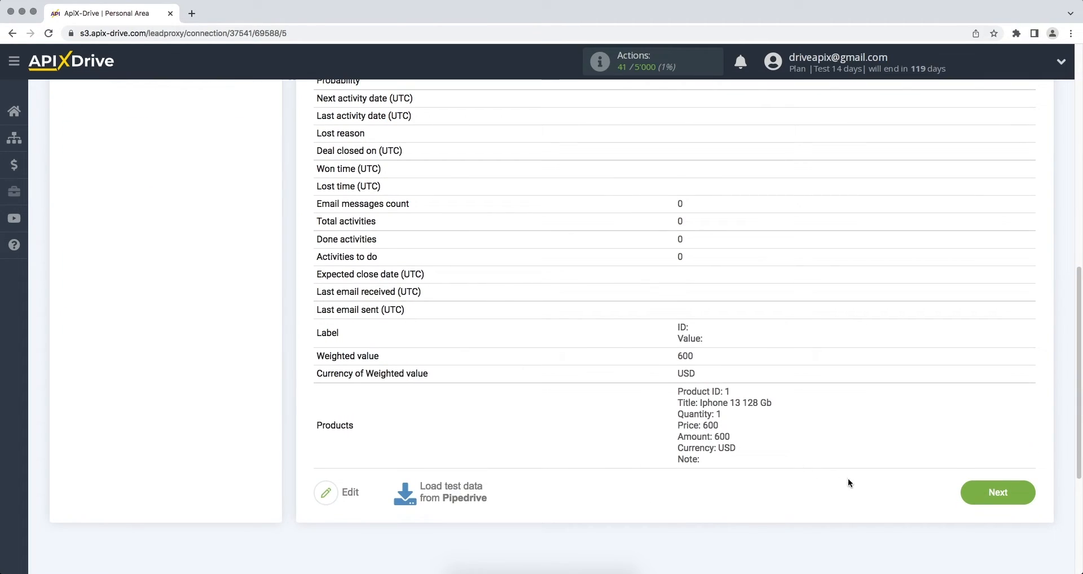
pyautogui.click(964, 499)
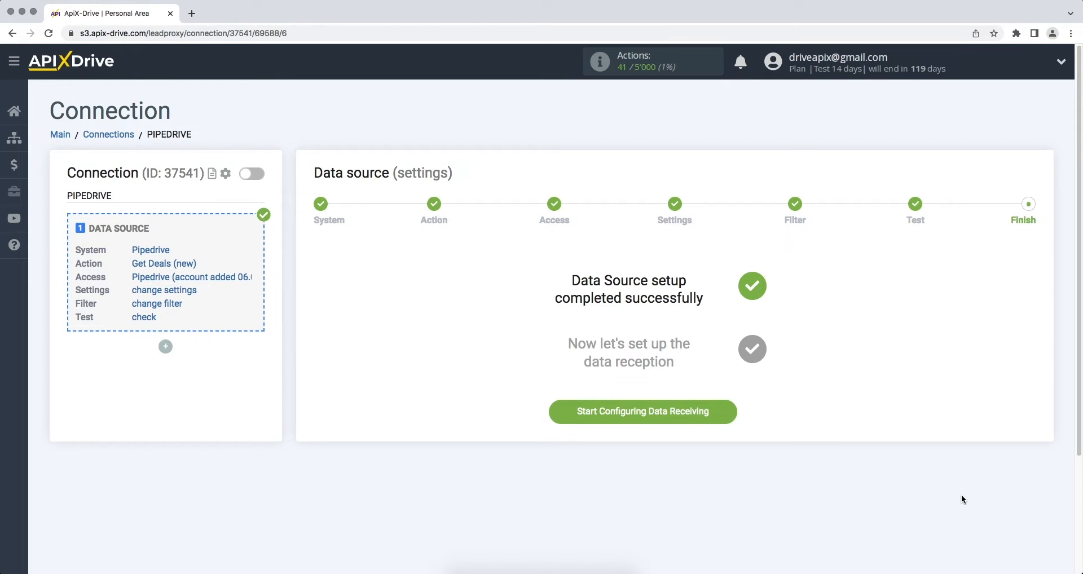
# Step: Set Zoho CRM as the connection's data-receiving system
pyautogui.click(568, 422)
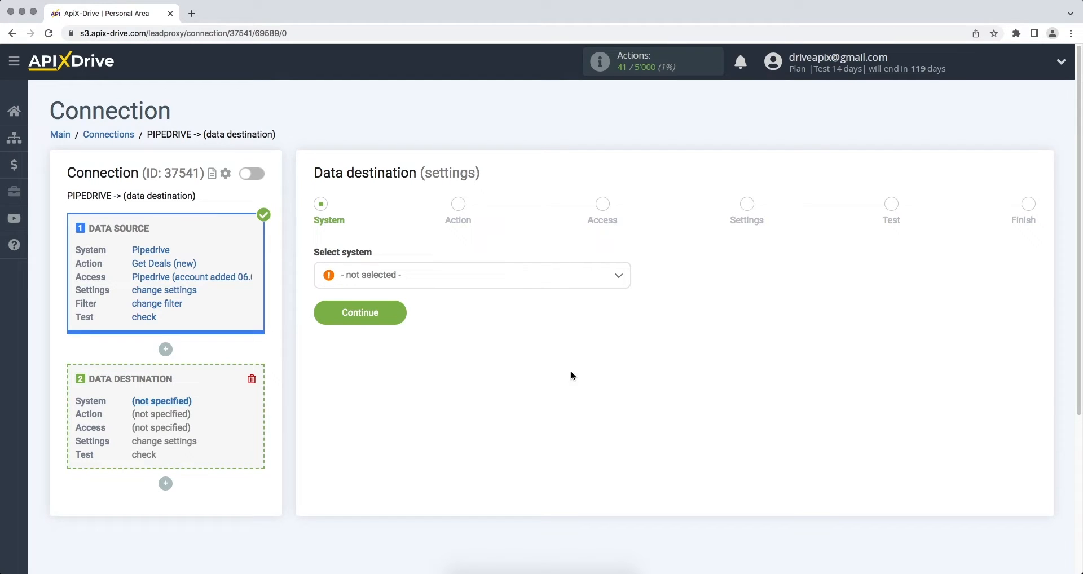
pyautogui.click(603, 280)
pyautogui.moveTo(629, 295); pyautogui.dragTo(630, 476)
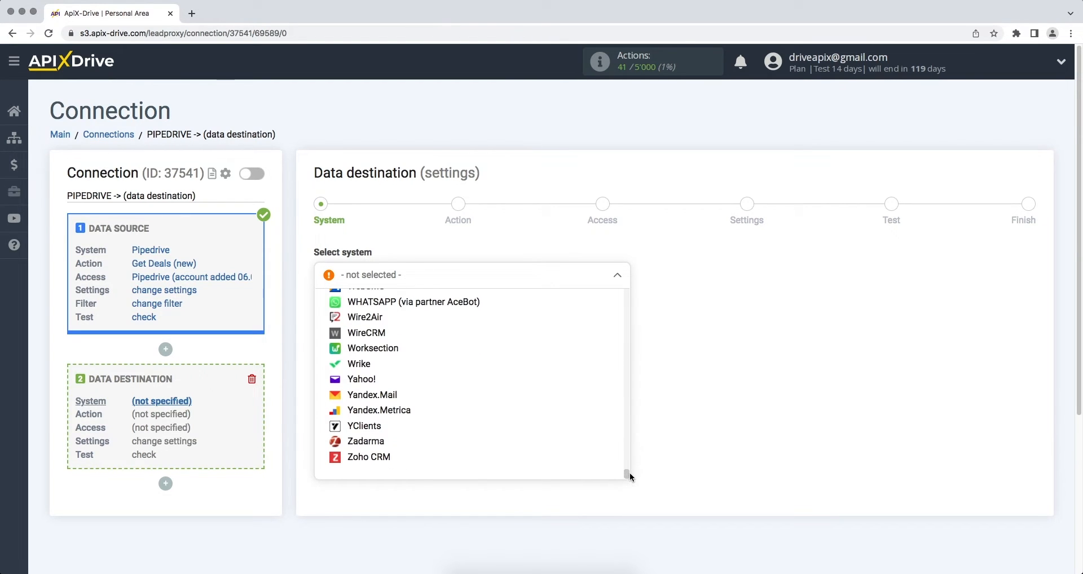
pyautogui.click(430, 459)
pyautogui.click(319, 317)
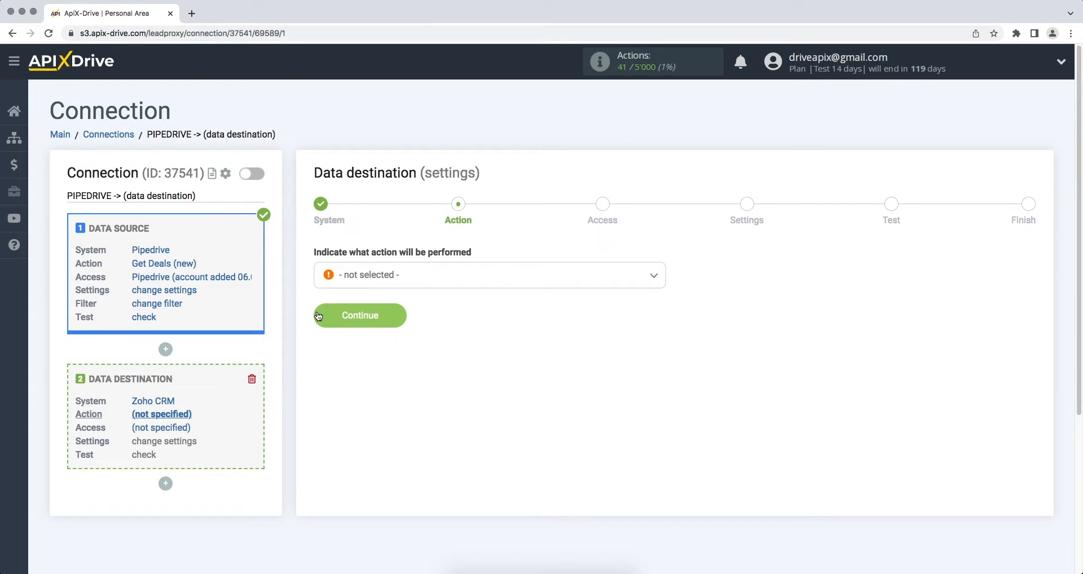
# Step: Choose Create Lead as the action and begin connecting a Zoho CRM account
pyautogui.click(363, 280)
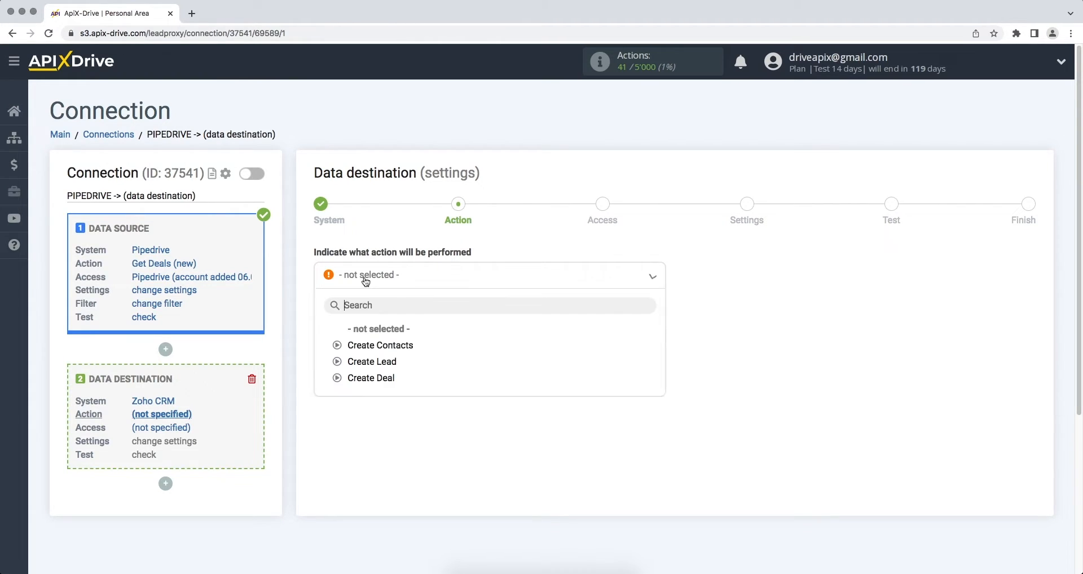
pyautogui.click(364, 367)
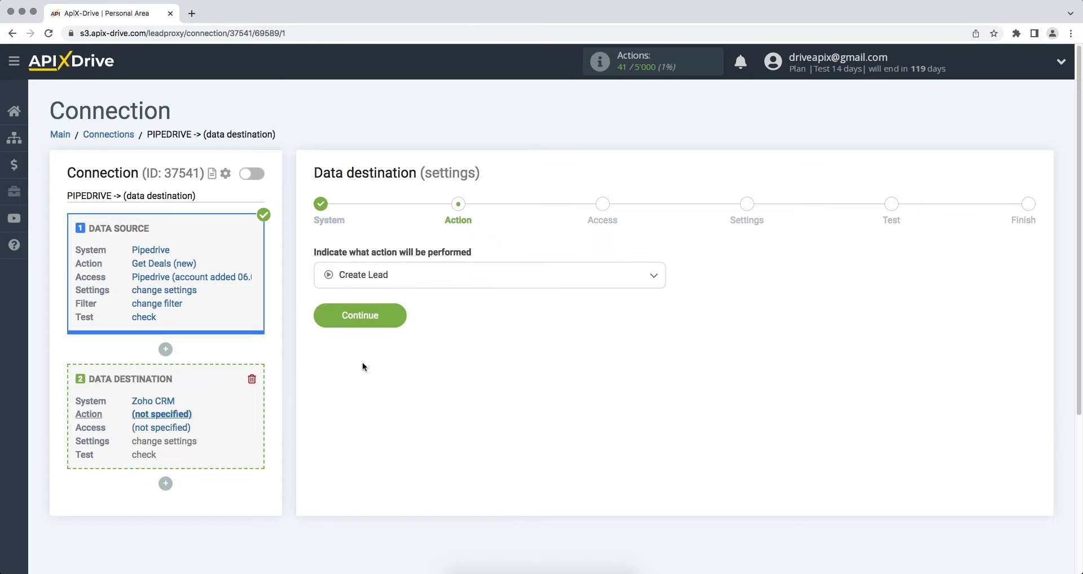
pyautogui.click(324, 324)
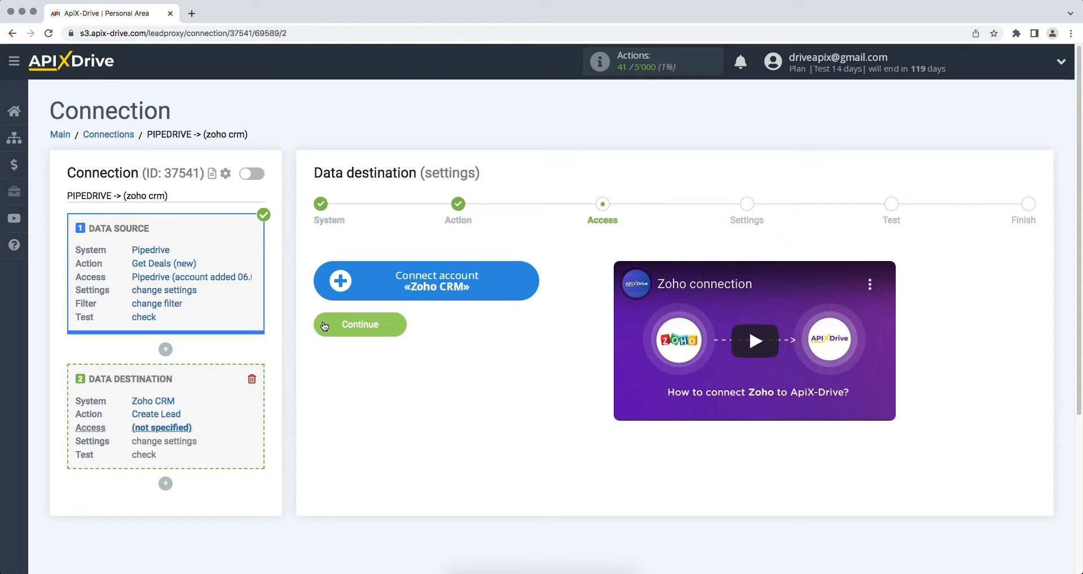
pyautogui.click(337, 294)
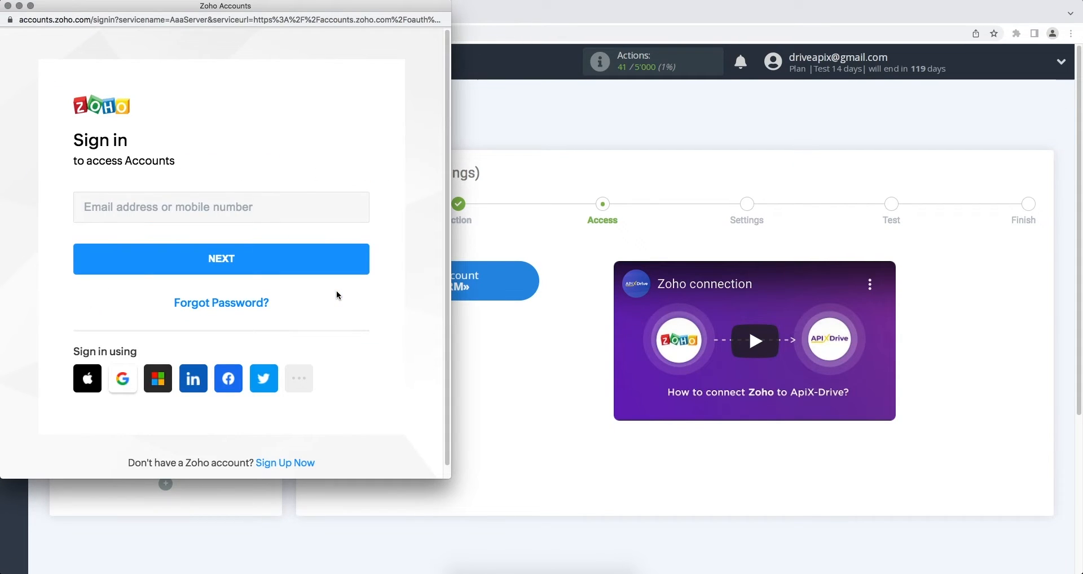
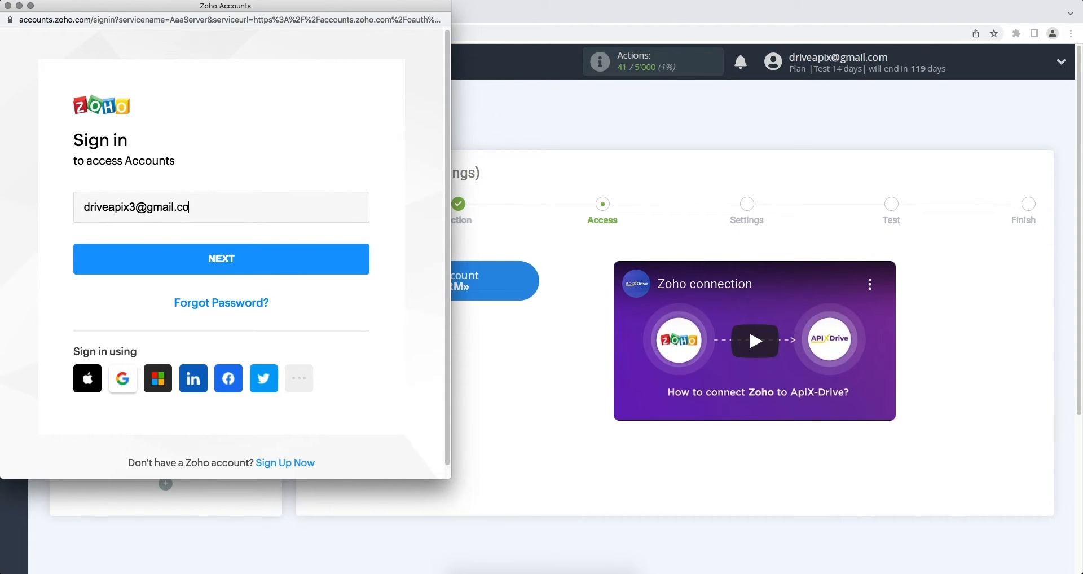
# Step: Sign in with the Zoho account e-mail and password, then accept ApiX Drive's access request
pyautogui.click(340, 275)
pyautogui.write('••••••')
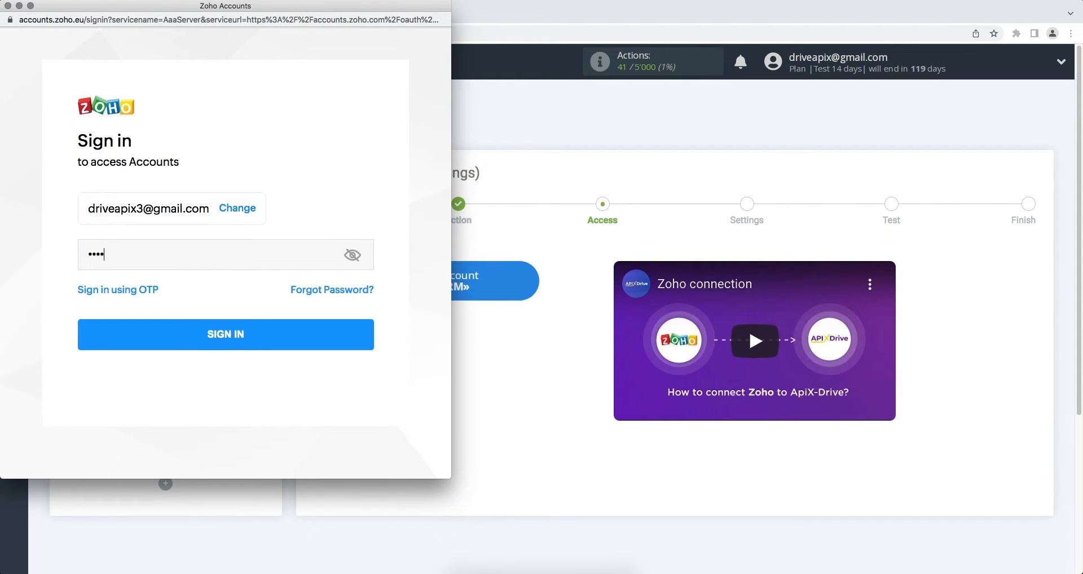
pyautogui.click(323, 334)
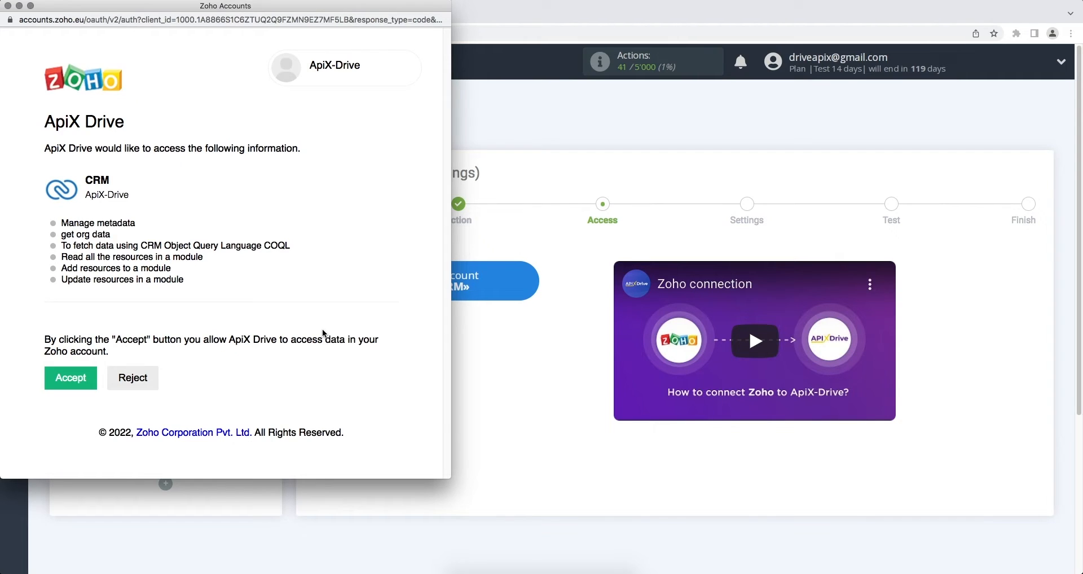
pyautogui.click(83, 377)
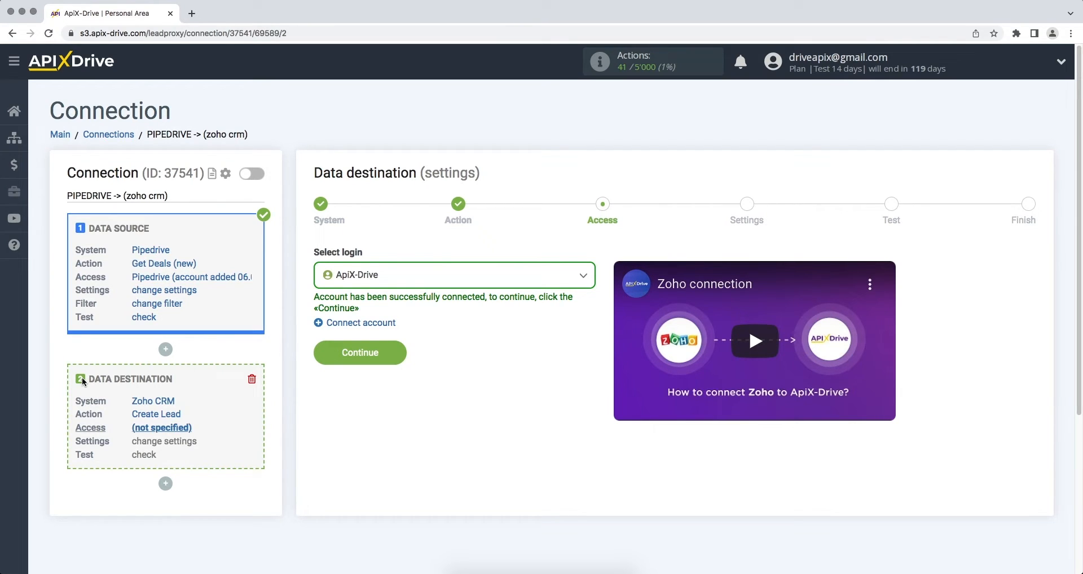
# Step: Select the ApiX-Drive Zoho login in the Select login list
pyautogui.click(333, 280)
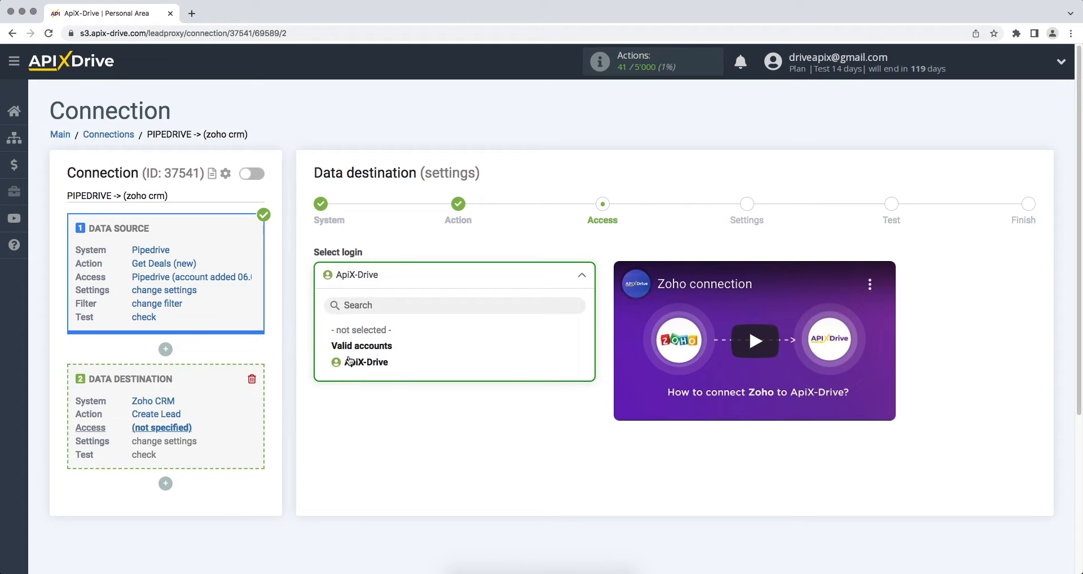
pyautogui.click(350, 359)
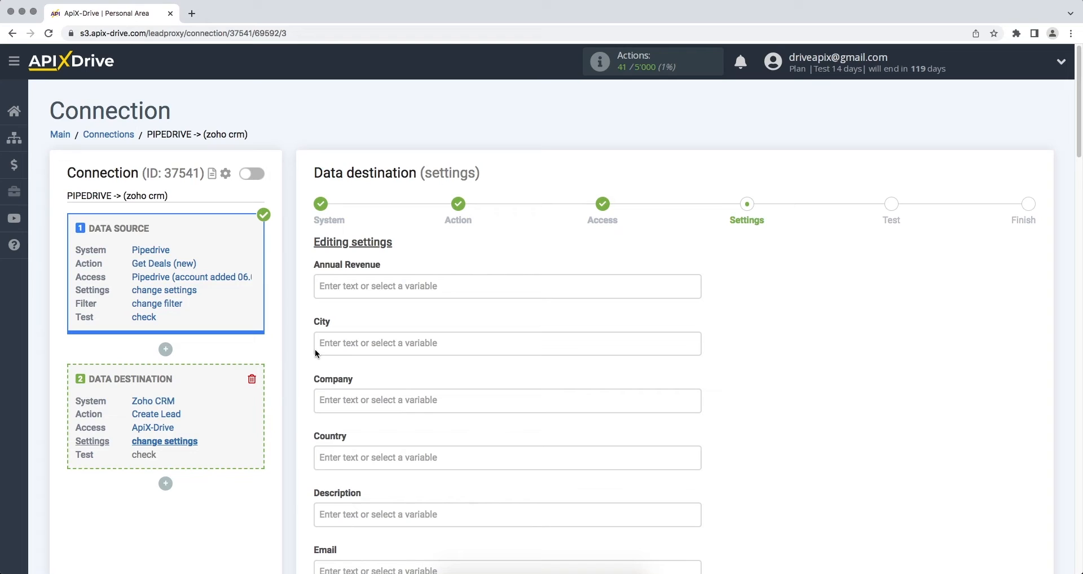
# Step: Fill the lead's Email field with the Pipedrive contact person's e-mail
pyautogui.scroll(-1, 315, 350)
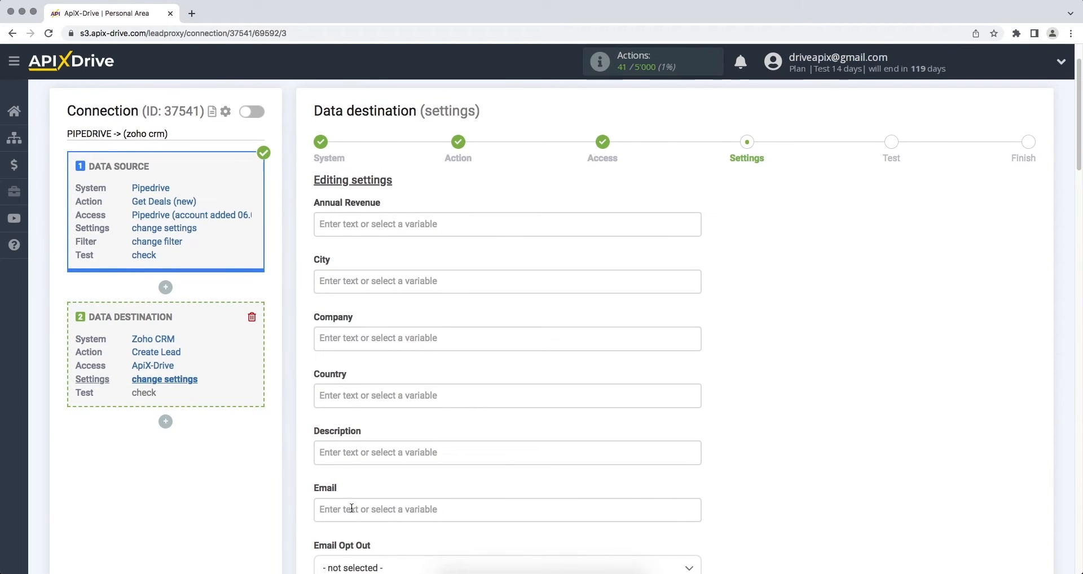
pyautogui.click(351, 510)
pyautogui.scroll(-2, 690, 252)
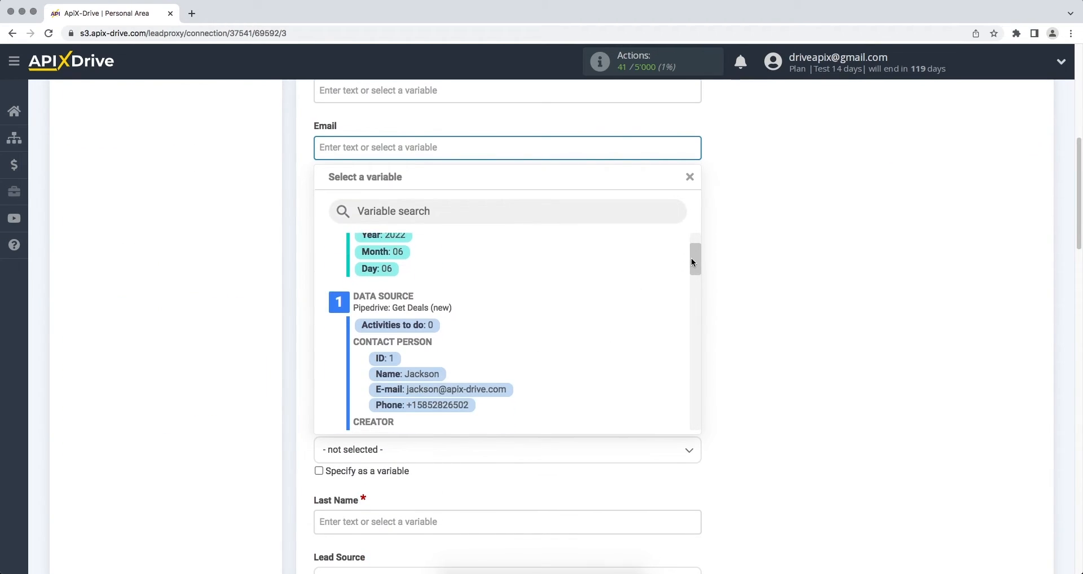
pyautogui.click(469, 383)
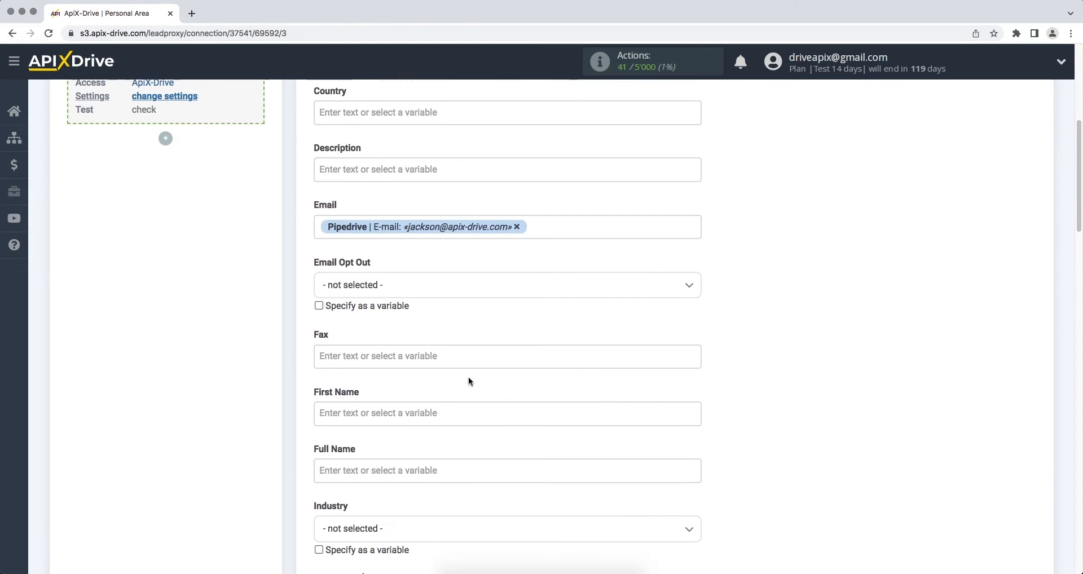
# Step: Set Description to 'New deal from Pipedrive' with a Date/Time line holding the deal's creation date
pyautogui.click(409, 199)
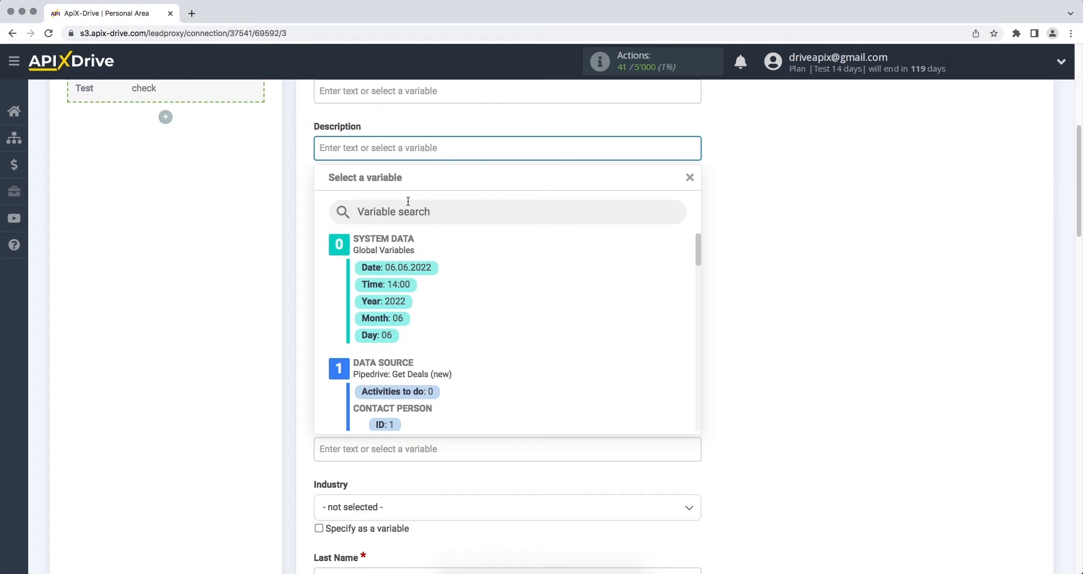
pyautogui.write('New deal from Pipedrive')
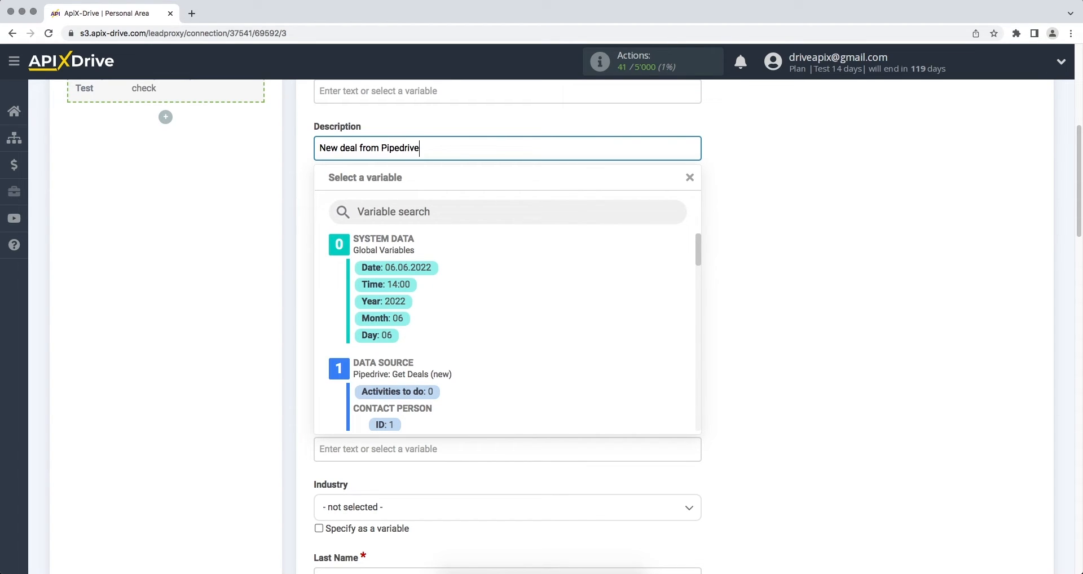
pyautogui.press('Return')
pyautogui.write('Date')
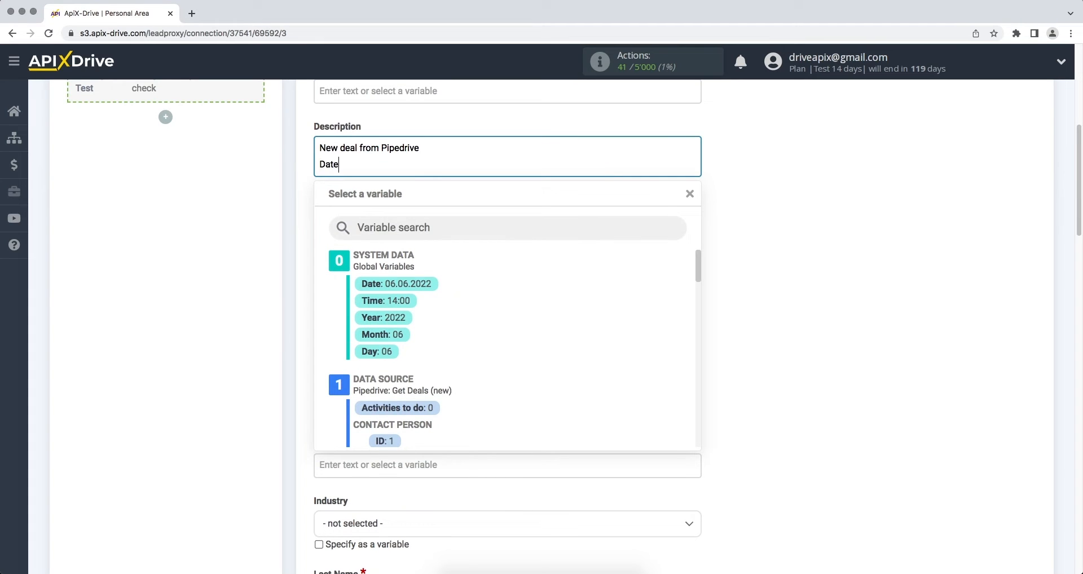
pyautogui.write('/Time')
pyautogui.moveTo(694, 262); pyautogui.dragTo(693, 291)
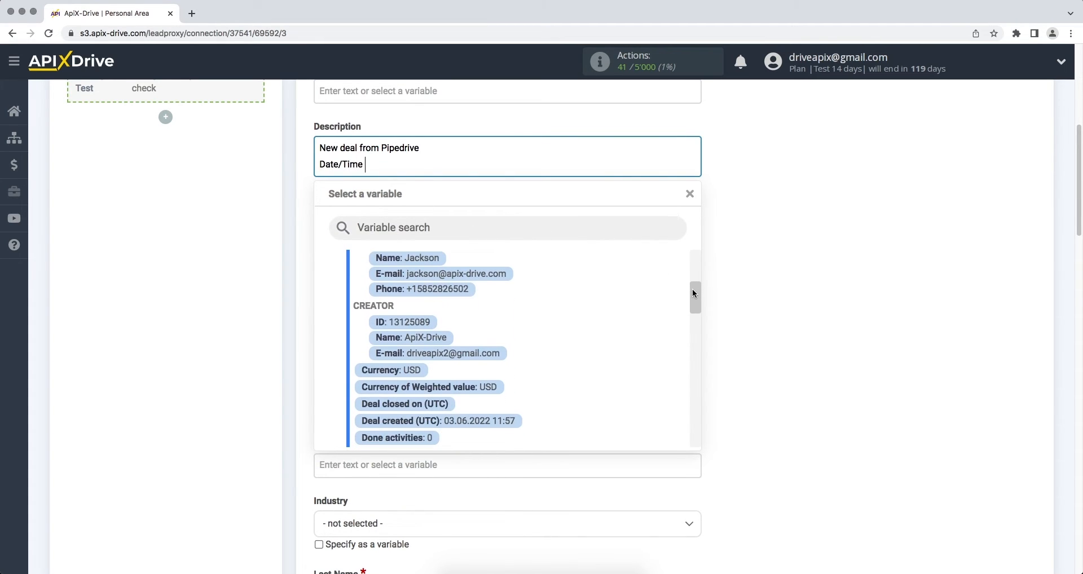
pyautogui.click(488, 422)
# Step: Map Last Name to the contact's name and Phone to the contact's phone number
pyautogui.scroll(-2, 489, 425)
pyautogui.click(479, 509)
pyautogui.scroll(-6, 480, 509)
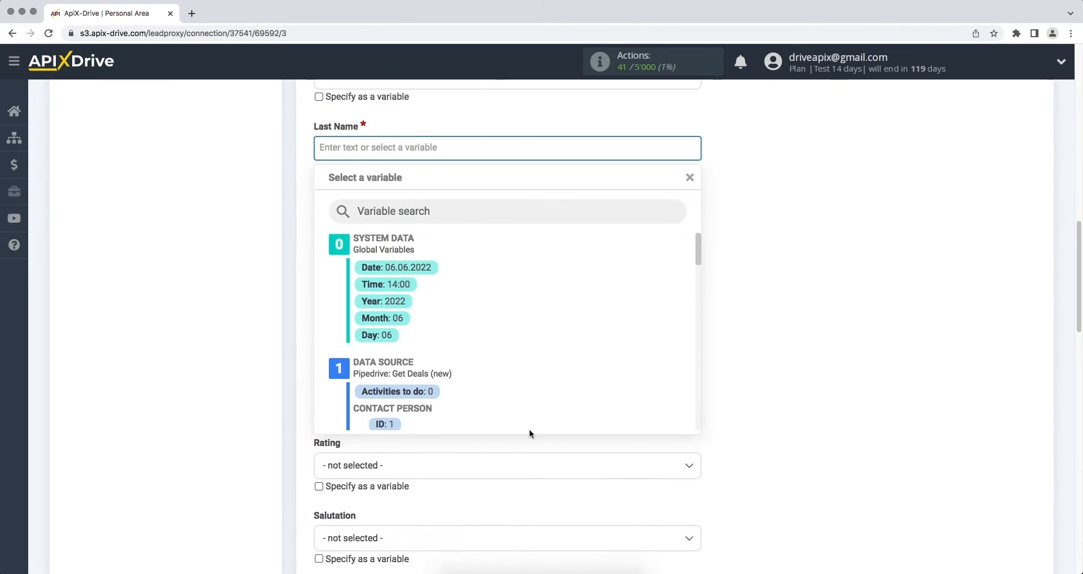
pyautogui.moveTo(695, 254); pyautogui.dragTo(694, 262)
pyautogui.click(438, 362)
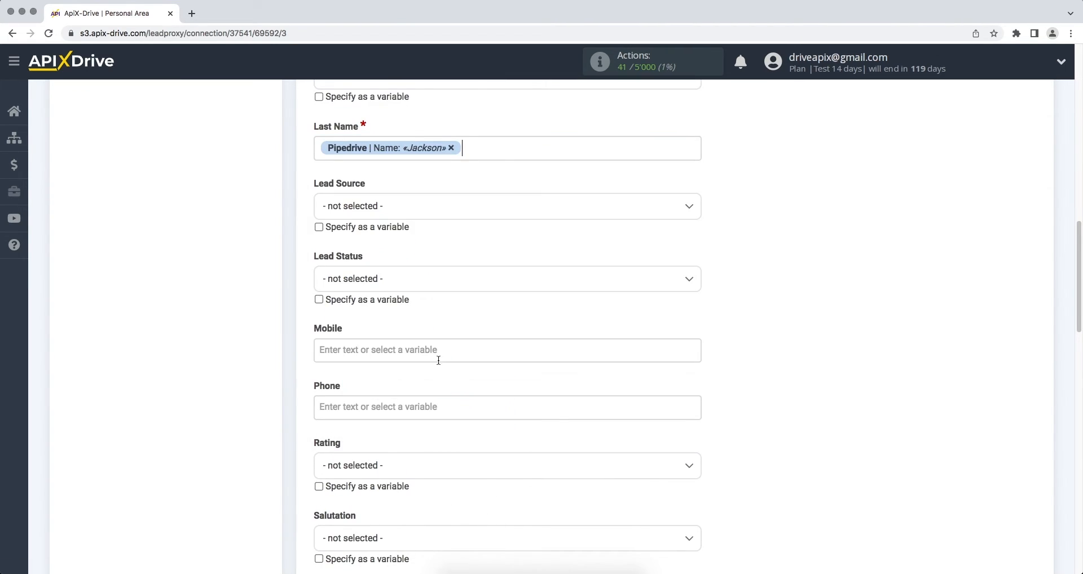
pyautogui.click(433, 404)
pyautogui.moveTo(695, 251); pyautogui.dragTo(696, 272)
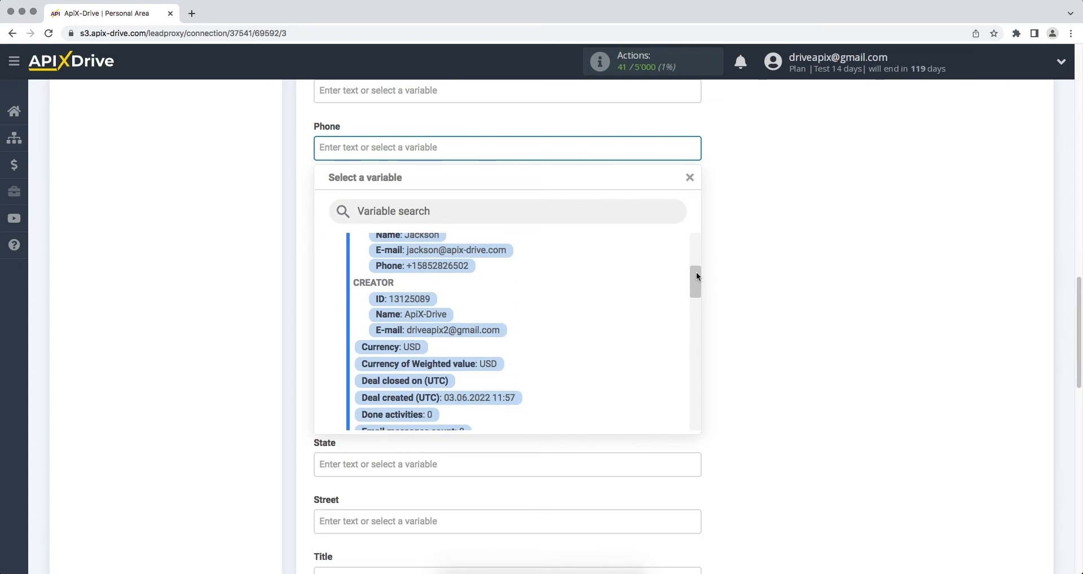
pyautogui.click(455, 269)
# Step: Map Products to the deal title and continue to the Test step
pyautogui.scroll(-8, 454, 273)
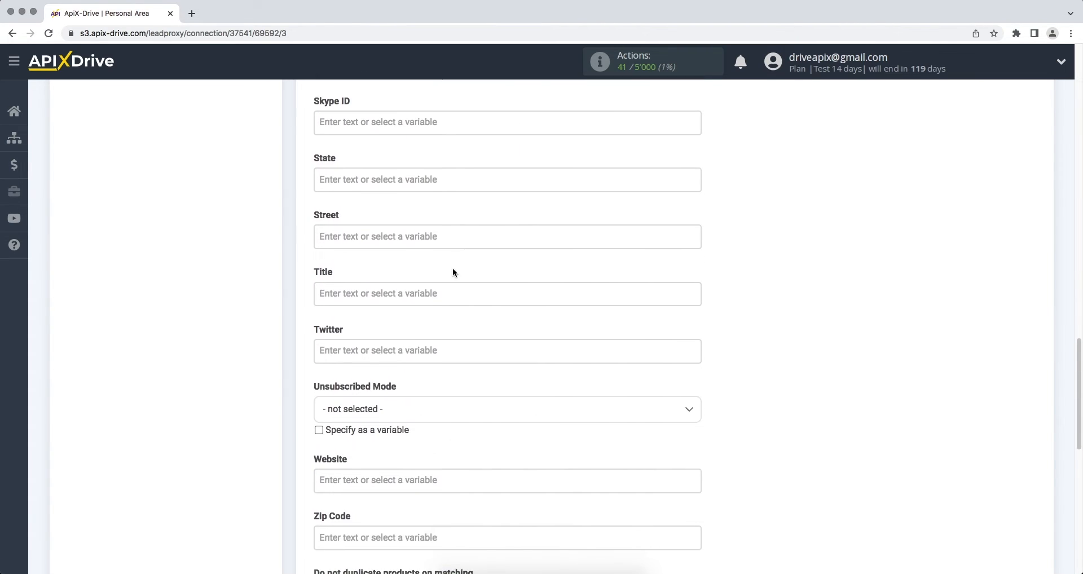
pyautogui.click(431, 430)
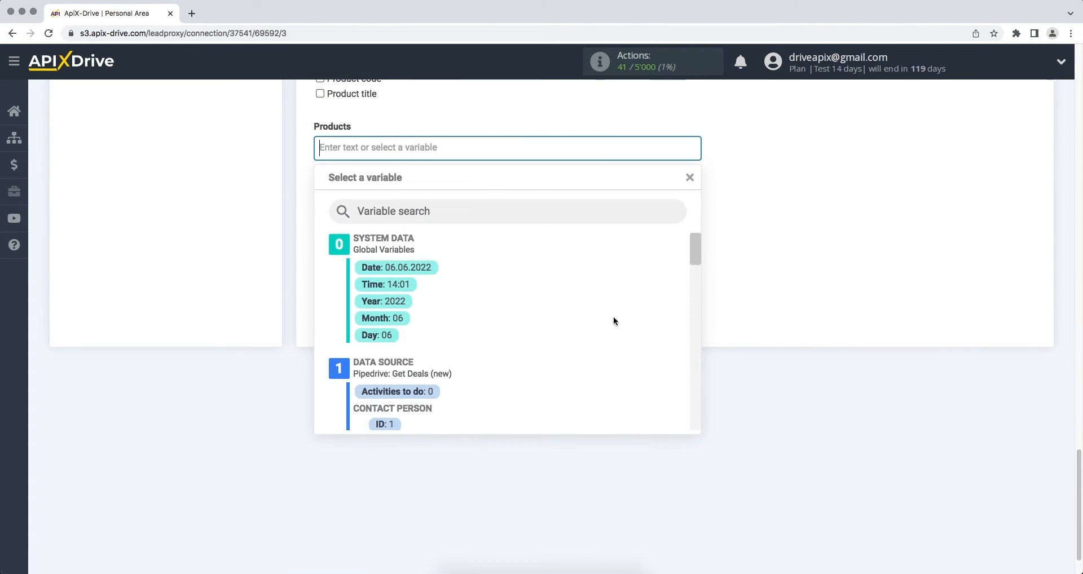
pyautogui.moveTo(696, 260); pyautogui.dragTo(695, 396)
pyautogui.click(440, 343)
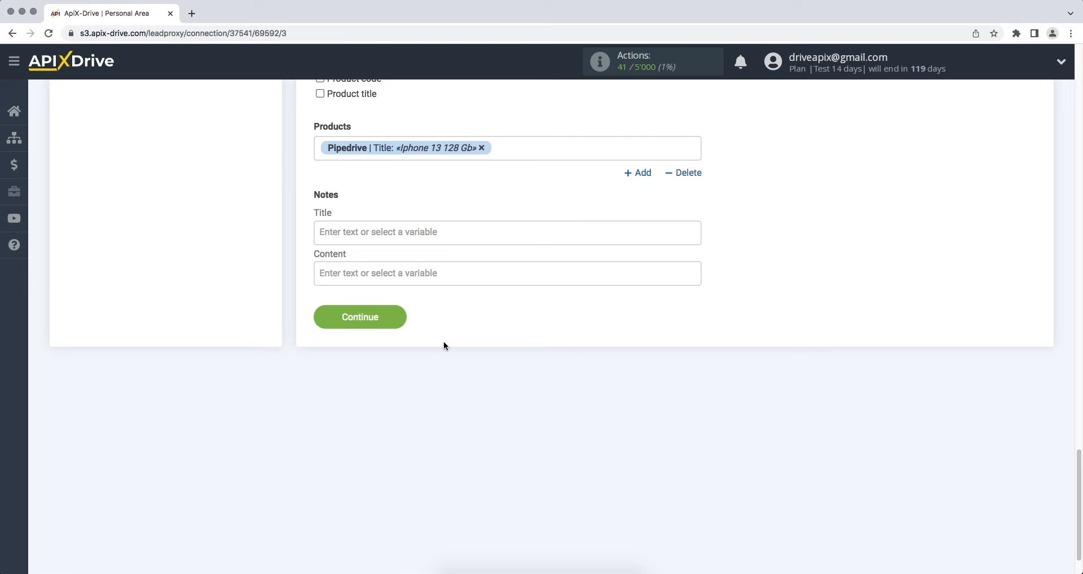
pyautogui.click(317, 321)
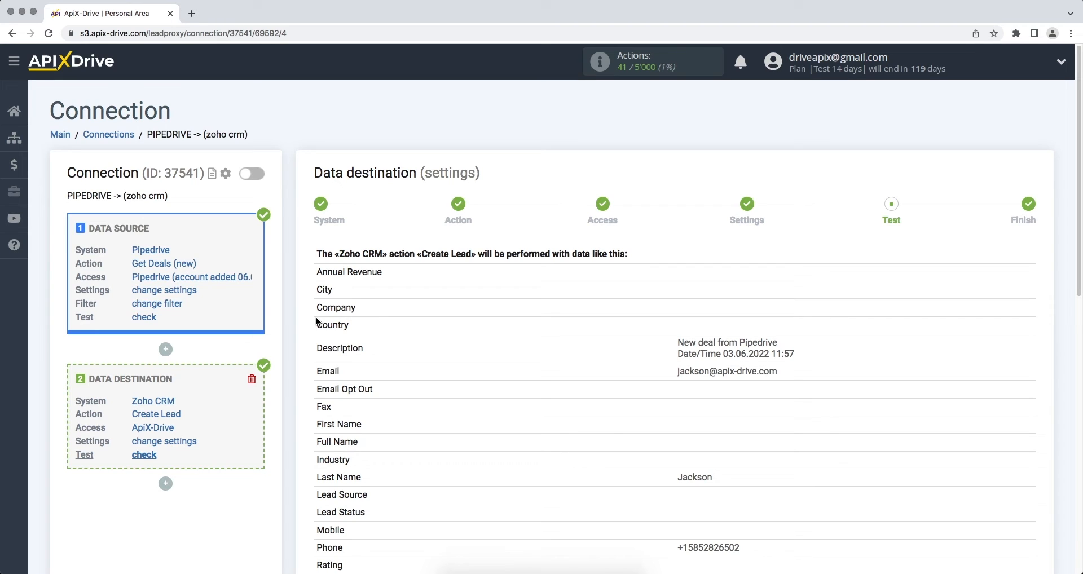
# Step: Check the Create Lead preview table and send the test lead to Zoho CRM
pyautogui.scroll(-6, 317, 321)
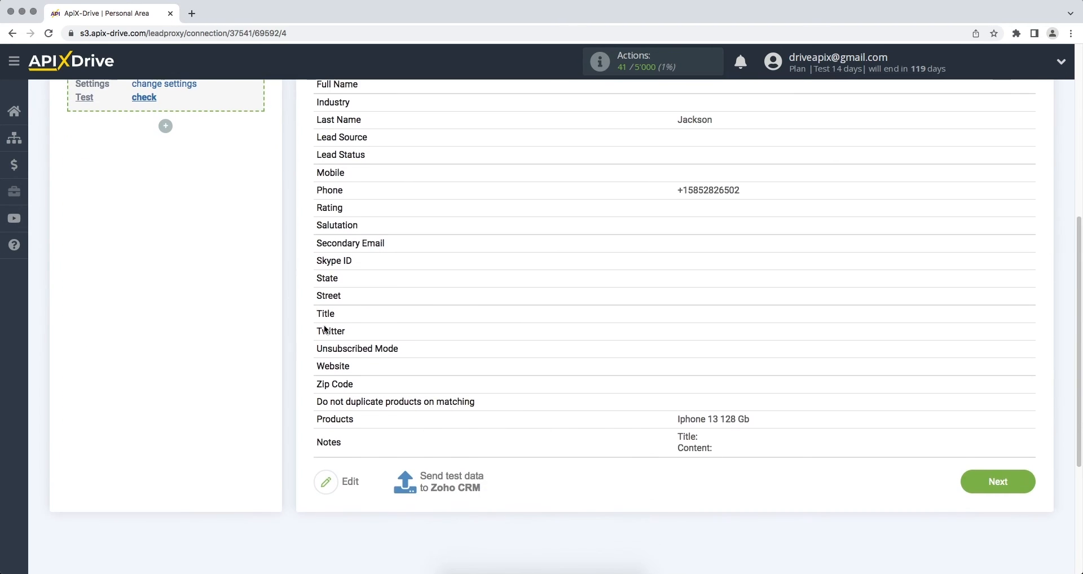
pyautogui.click(453, 486)
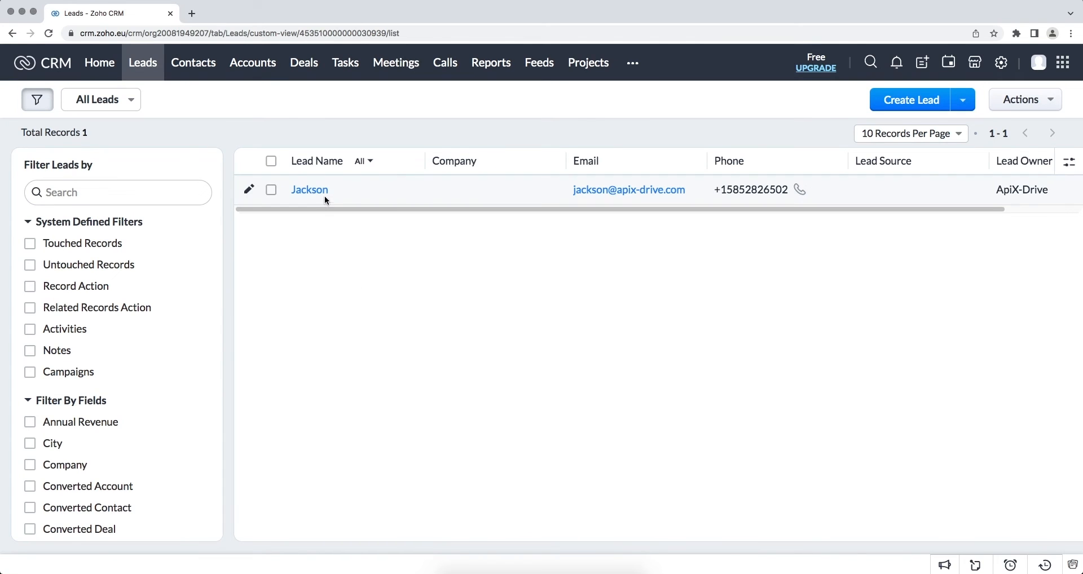
# Step: Open the new test lead in Zoho CRM and scroll down to its Description Information section
pyautogui.click(324, 193)
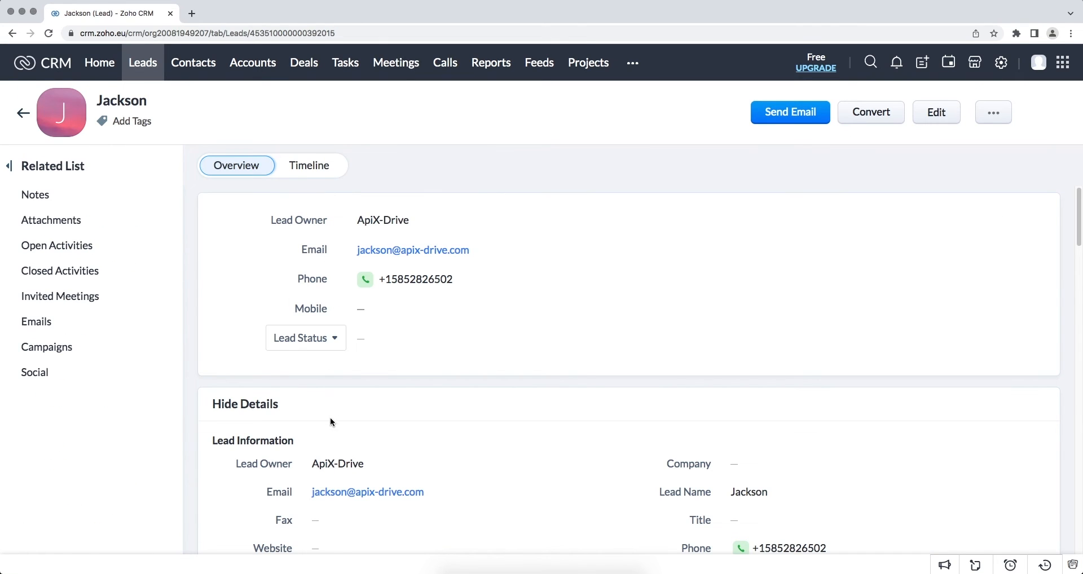
pyautogui.scroll(-5, 331, 424)
pyautogui.scroll(-5, 332, 430)
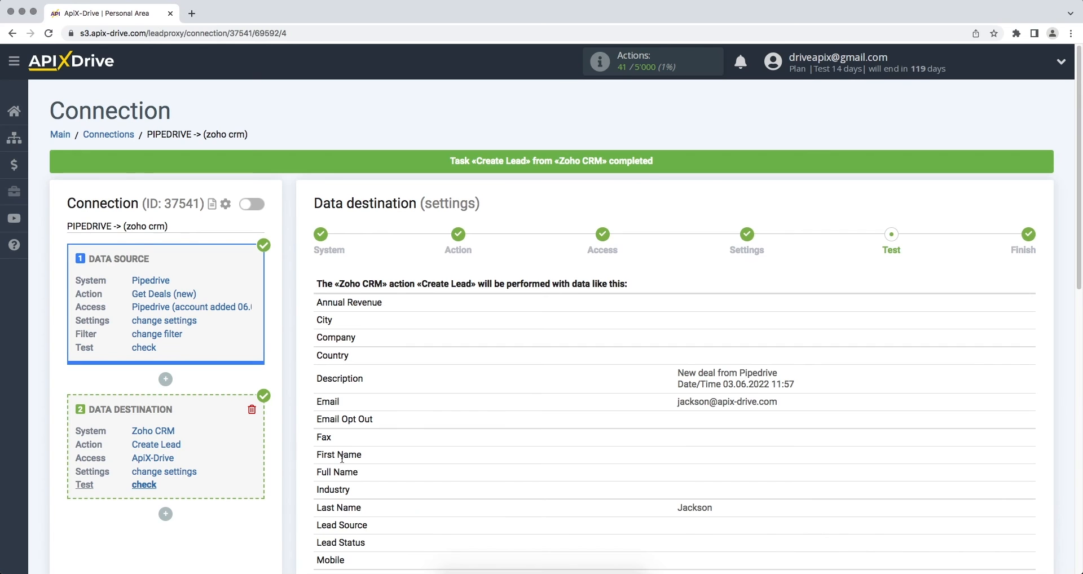
pyautogui.scroll(-6, 342, 458)
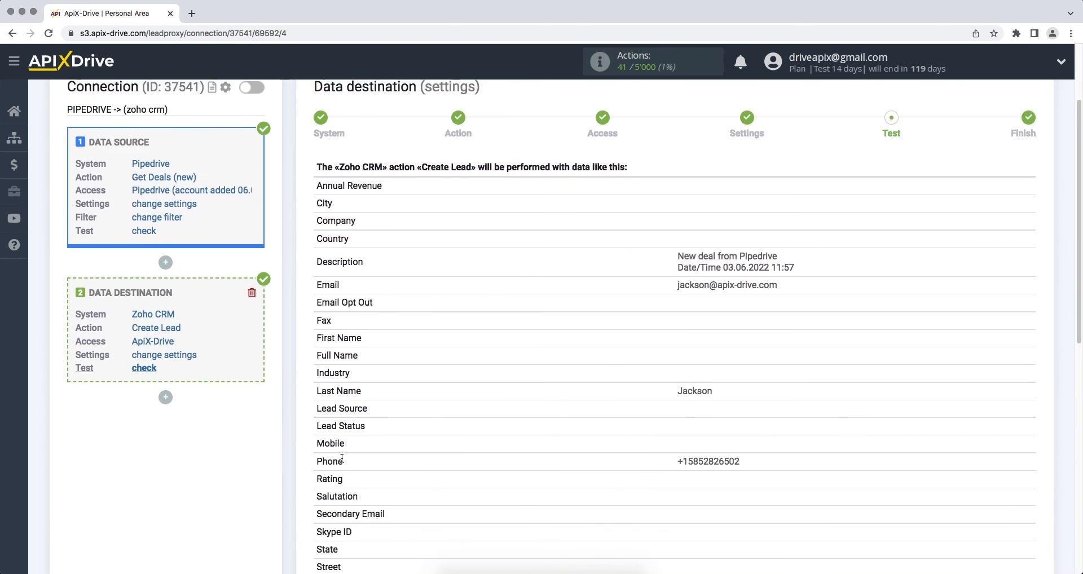
# Step: Finish the Zoho CRM Create Lead setup and enable auto-update, which defaults to every 10 minutes
pyautogui.scroll(-1, 342, 458)
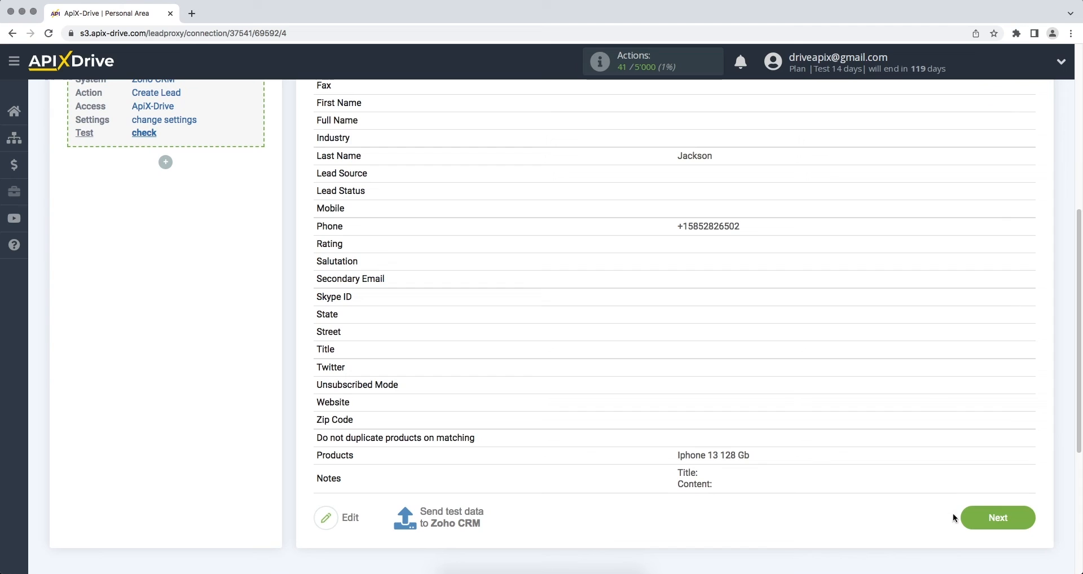
pyautogui.click(965, 517)
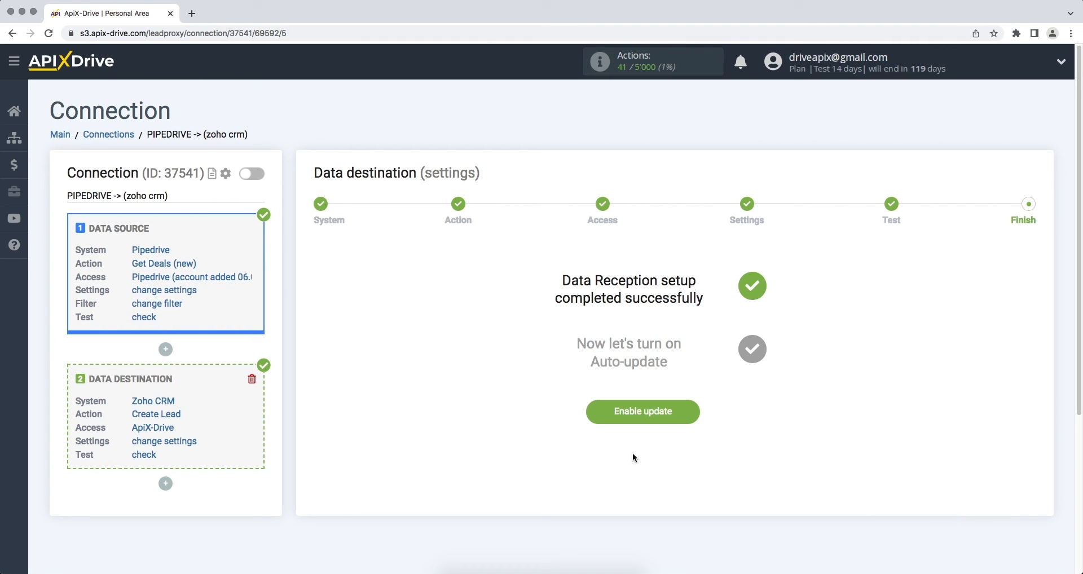
pyautogui.click(596, 418)
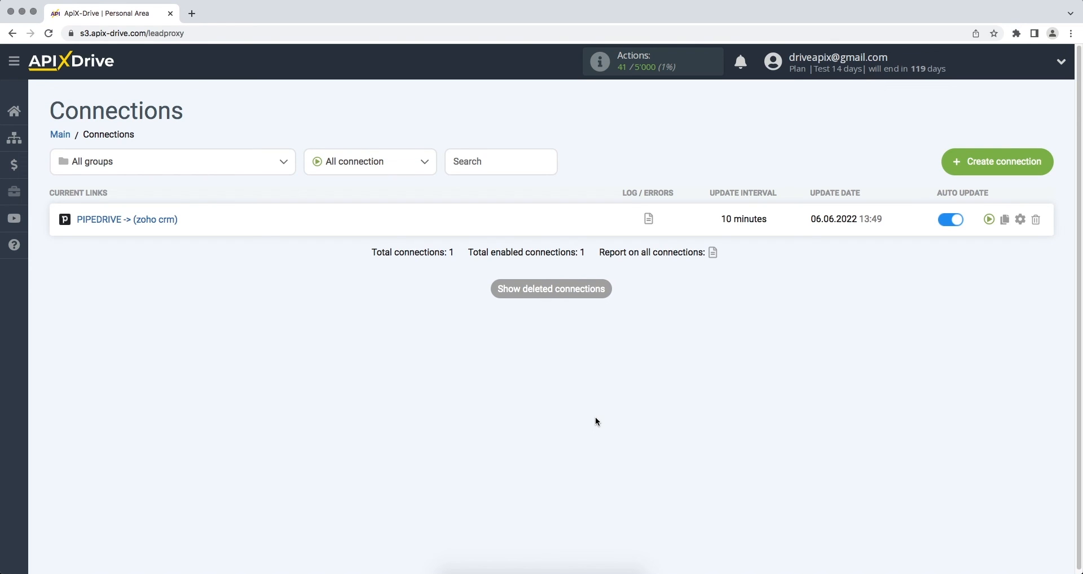
# Step: Change the connection's update interval to 5 minutes in its settings and save
pyautogui.click(1020, 220)
pyautogui.click(670, 323)
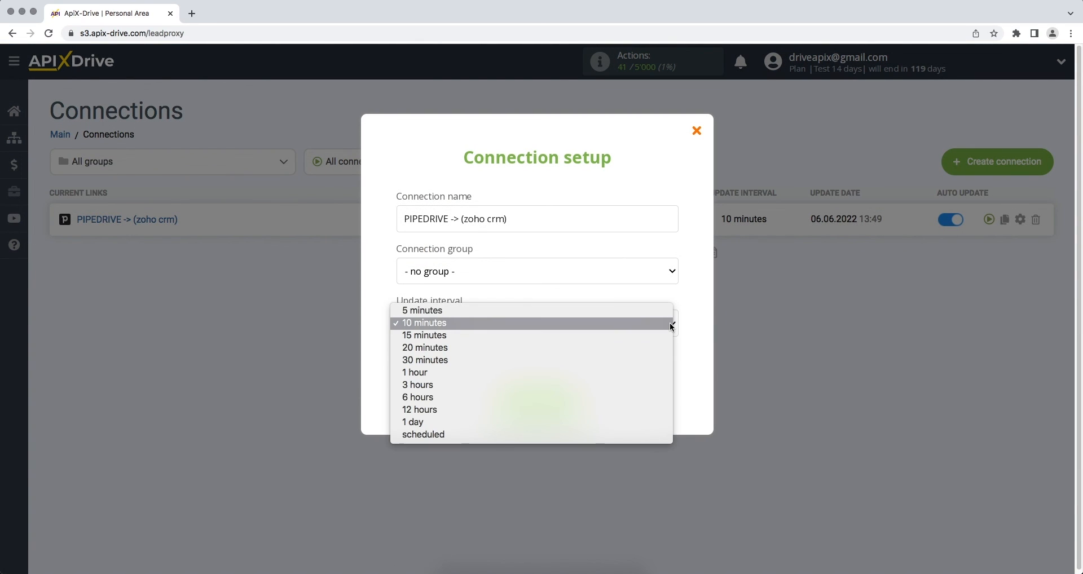
pyautogui.click(671, 315)
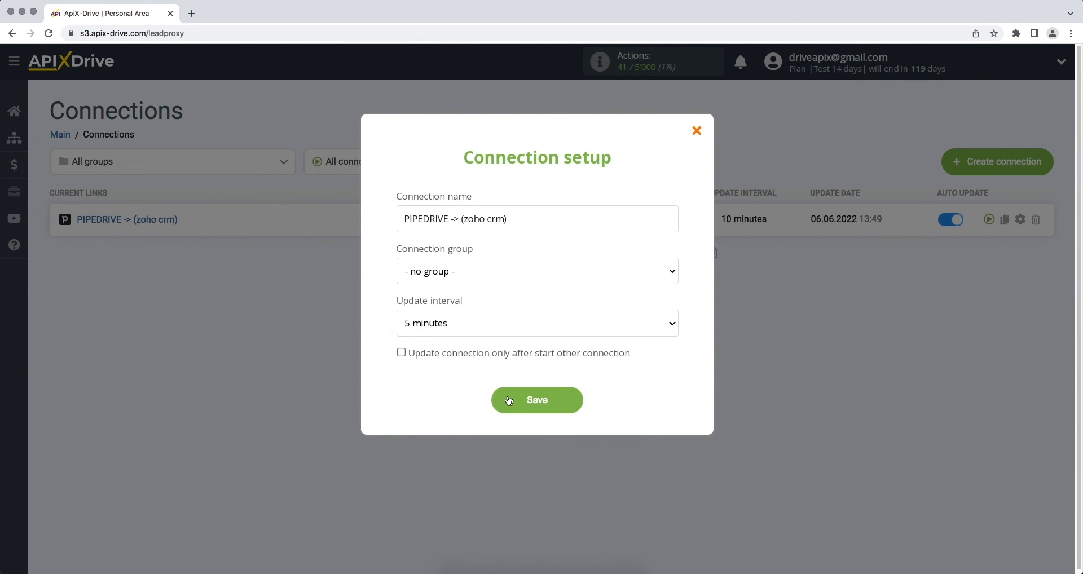
pyautogui.click(498, 405)
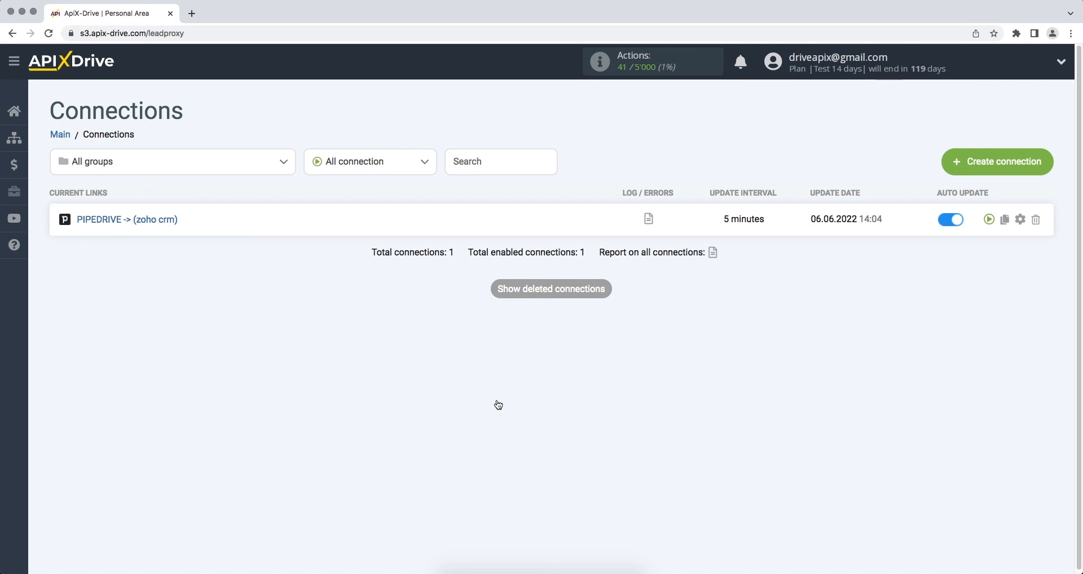